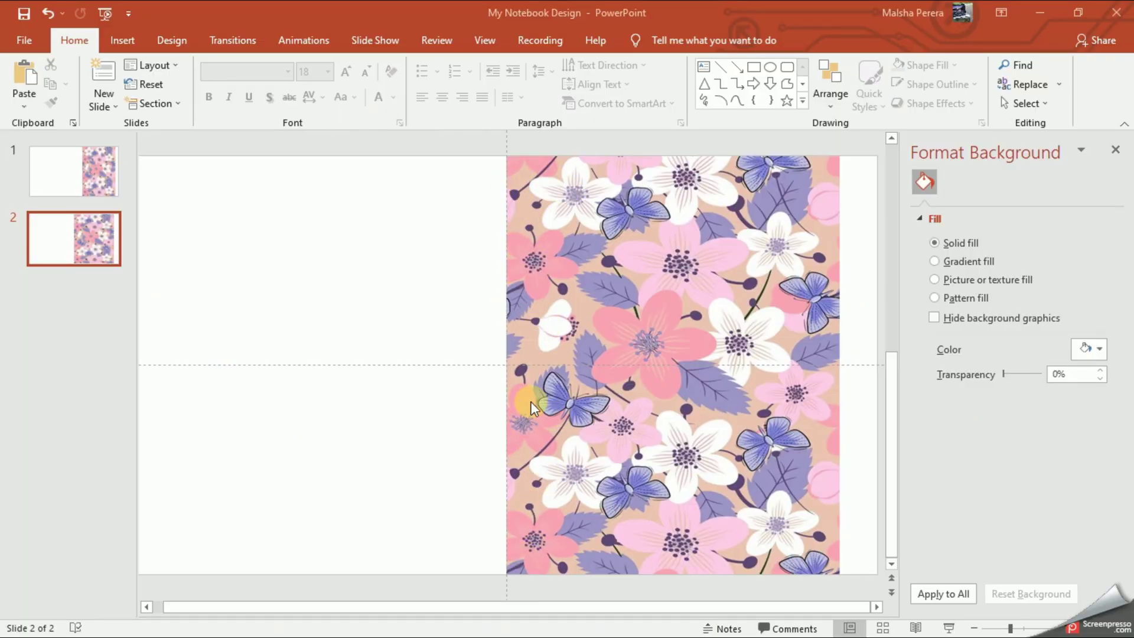
Draw a small 0.66" by 0.37" rectangle at the floral cover's top-left corner
left_click(121, 44)
left_click(271, 108)
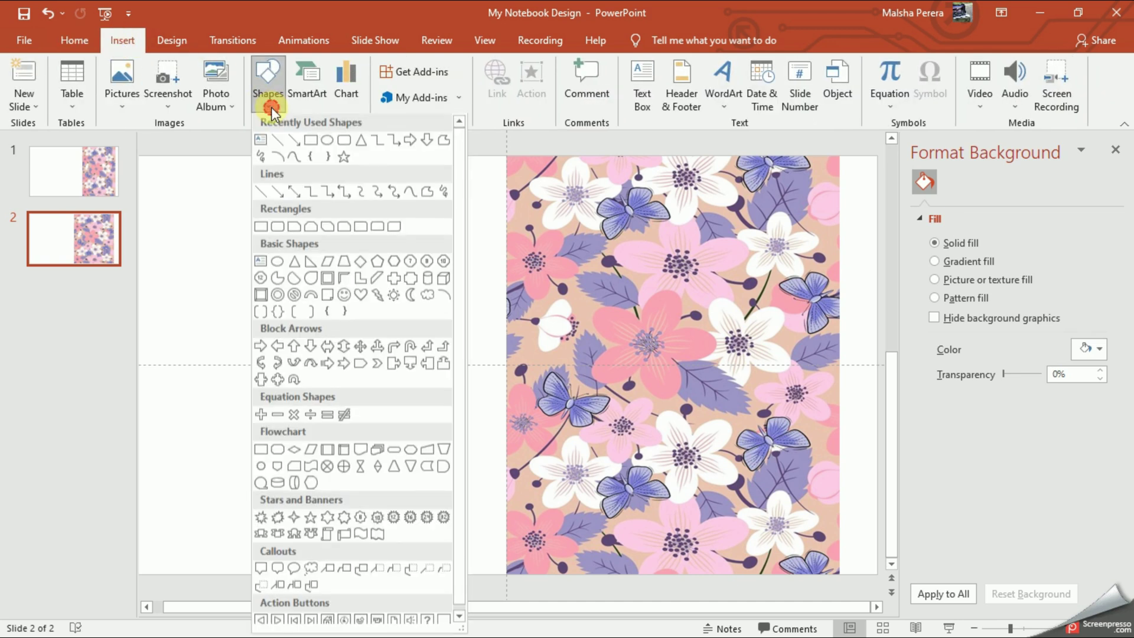
left_click(260, 228)
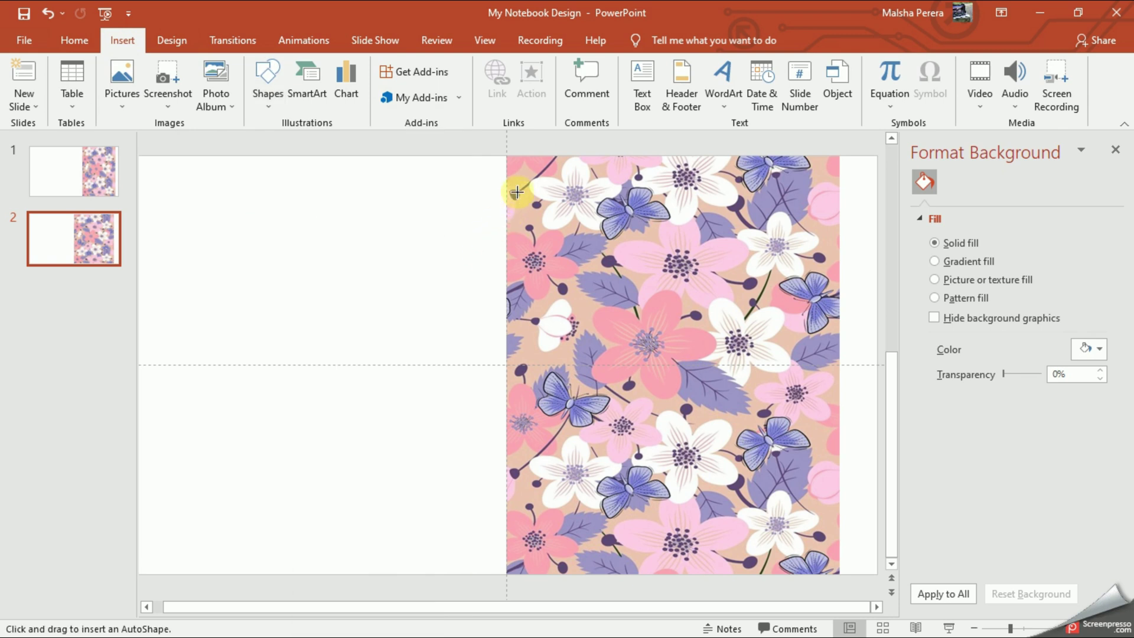
mouse_move(517, 174)
left_mouse_down()
mouse_move(519, 207)
mouse_move(539, 212)
mouse_move(526, 195)
left_mouse_up()
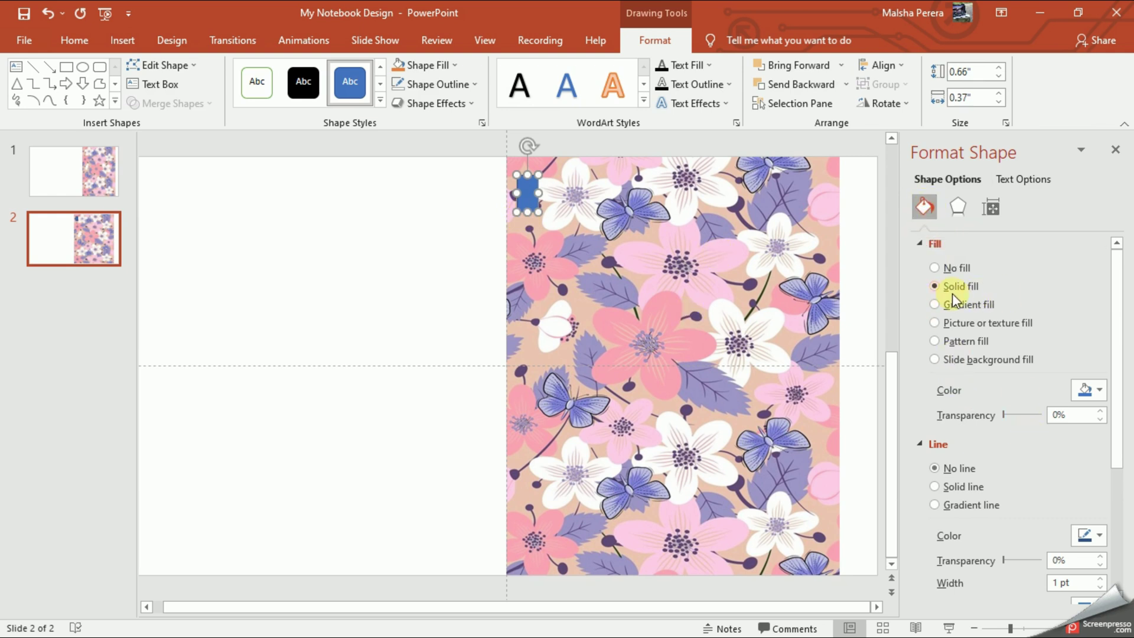
Fill the rectangle with dark purple sampled from the flower pattern and remove its outline
left_click(1099, 391)
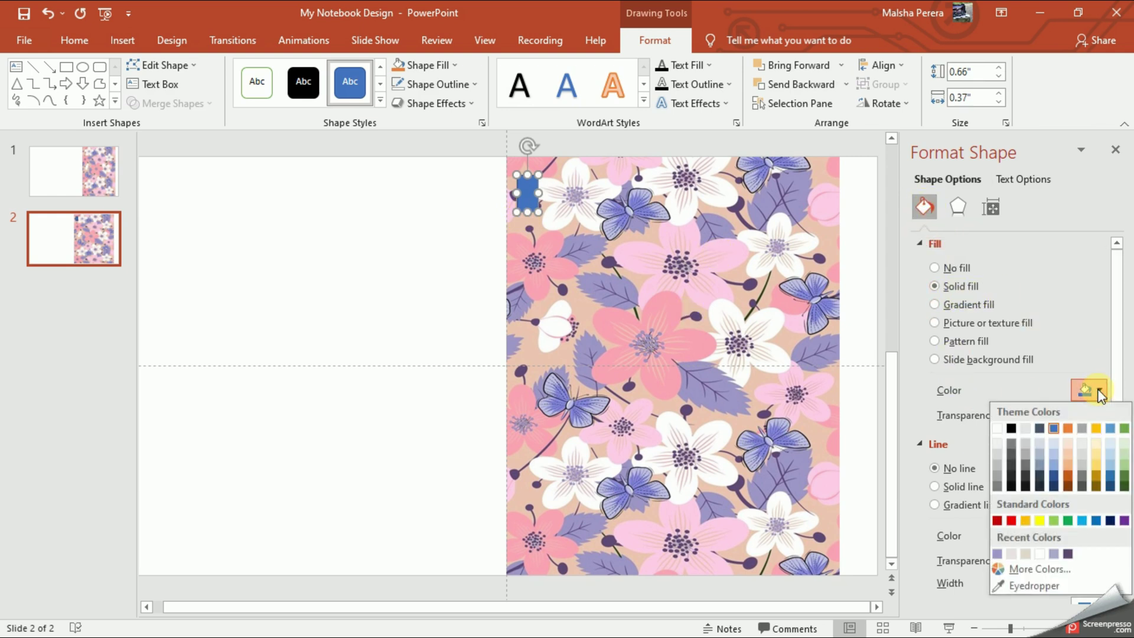
left_click(1035, 587)
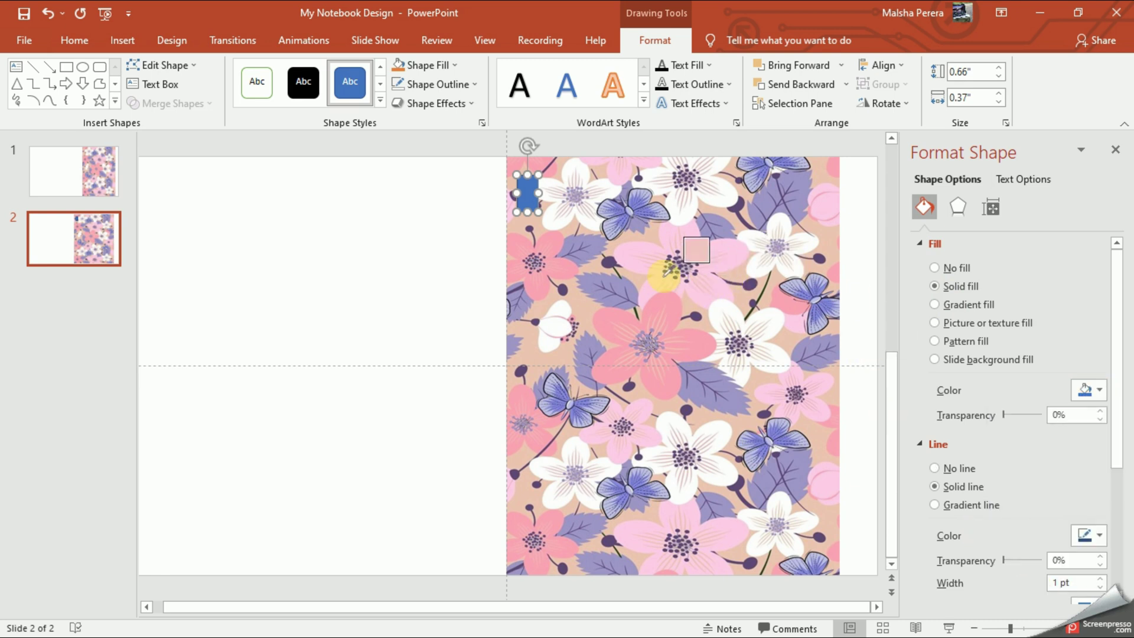
left_click(750, 284)
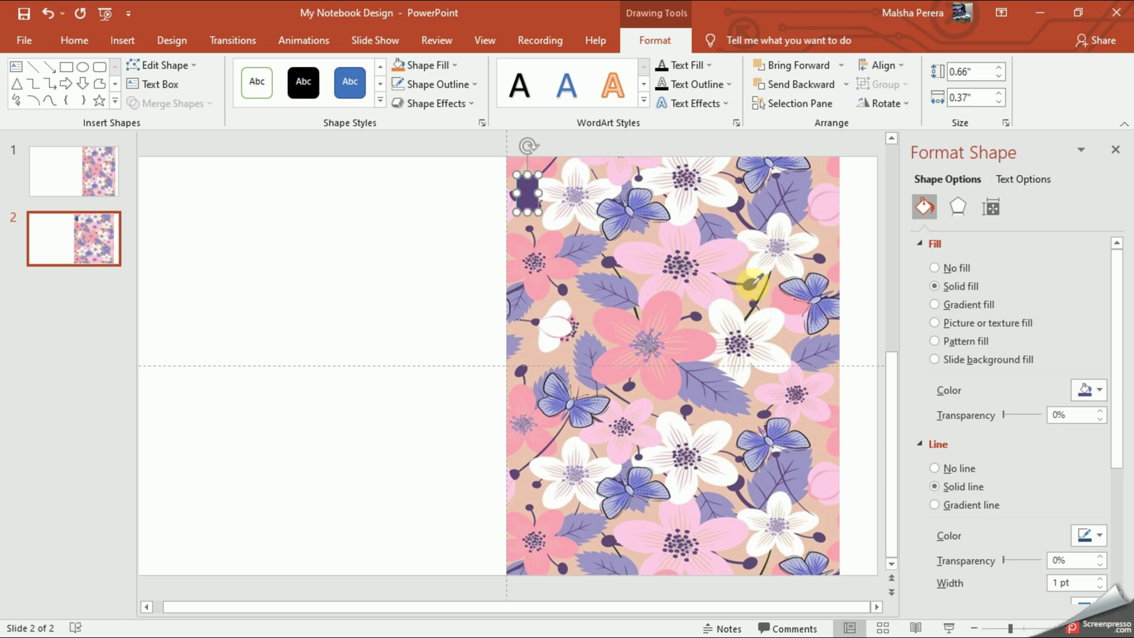
left_click(454, 94)
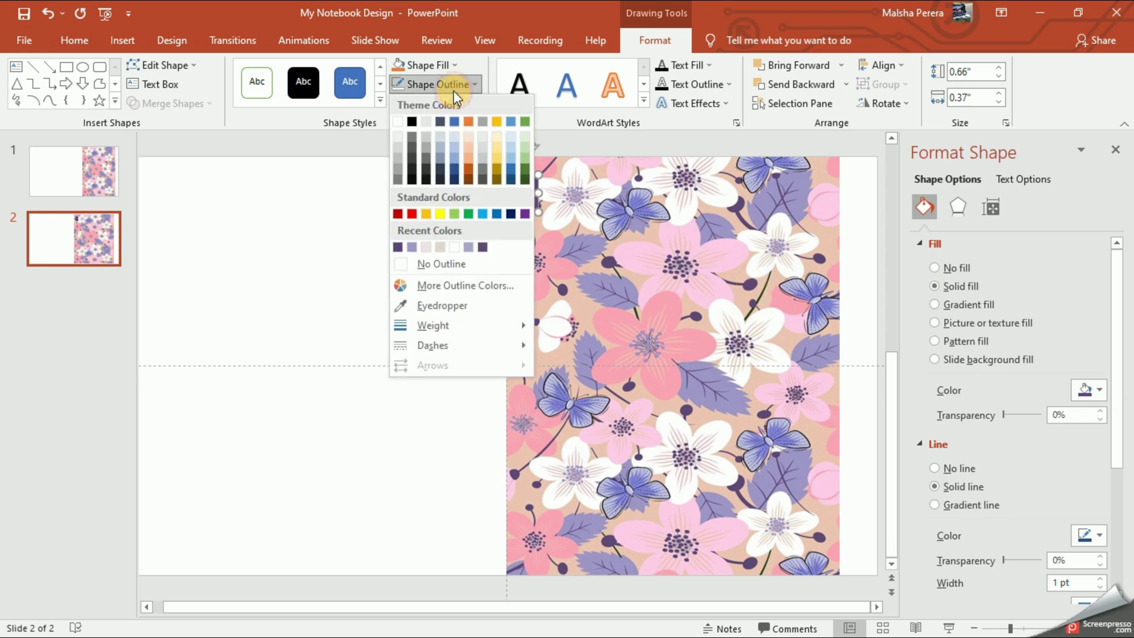
left_click(430, 267)
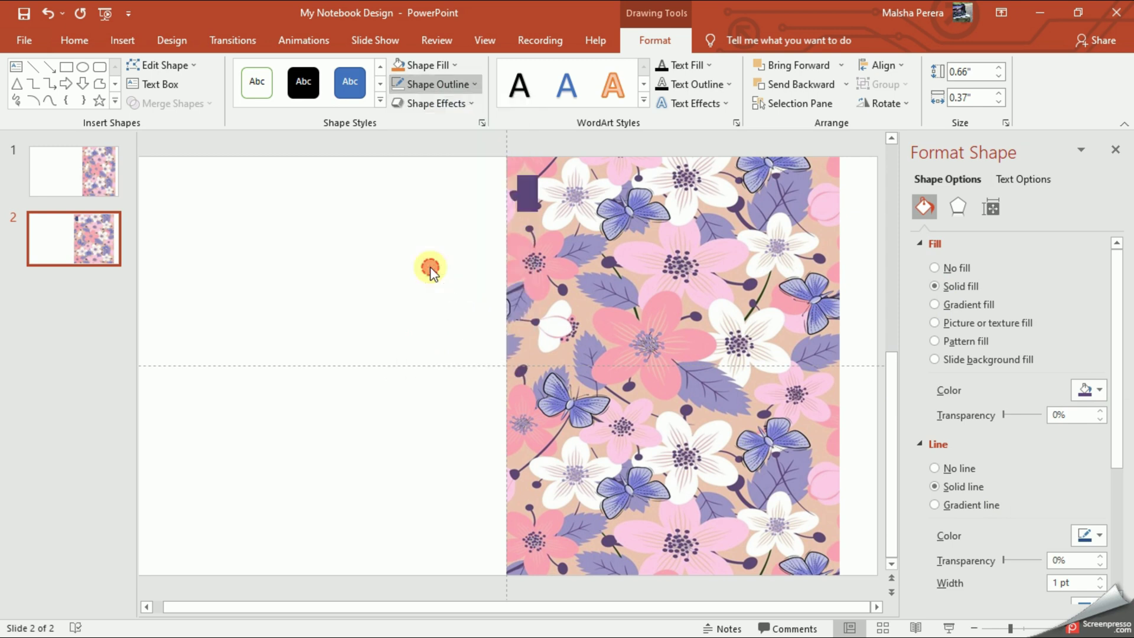
left_click(392, 307)
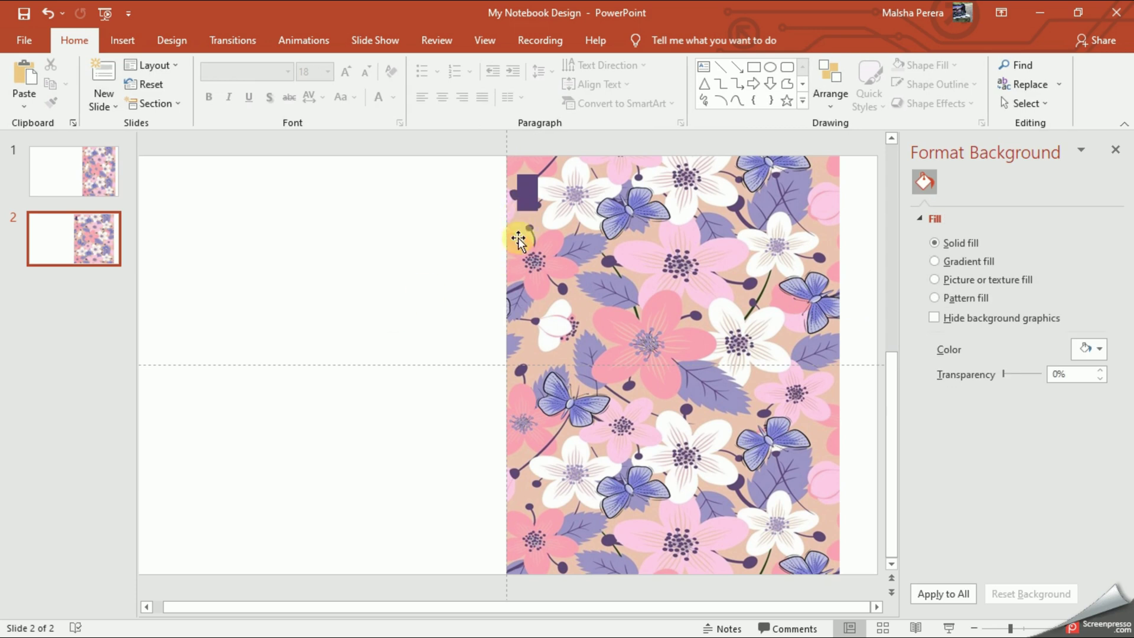
Apply the Inner centre shadow preset to the purple rectangle
left_click(525, 190)
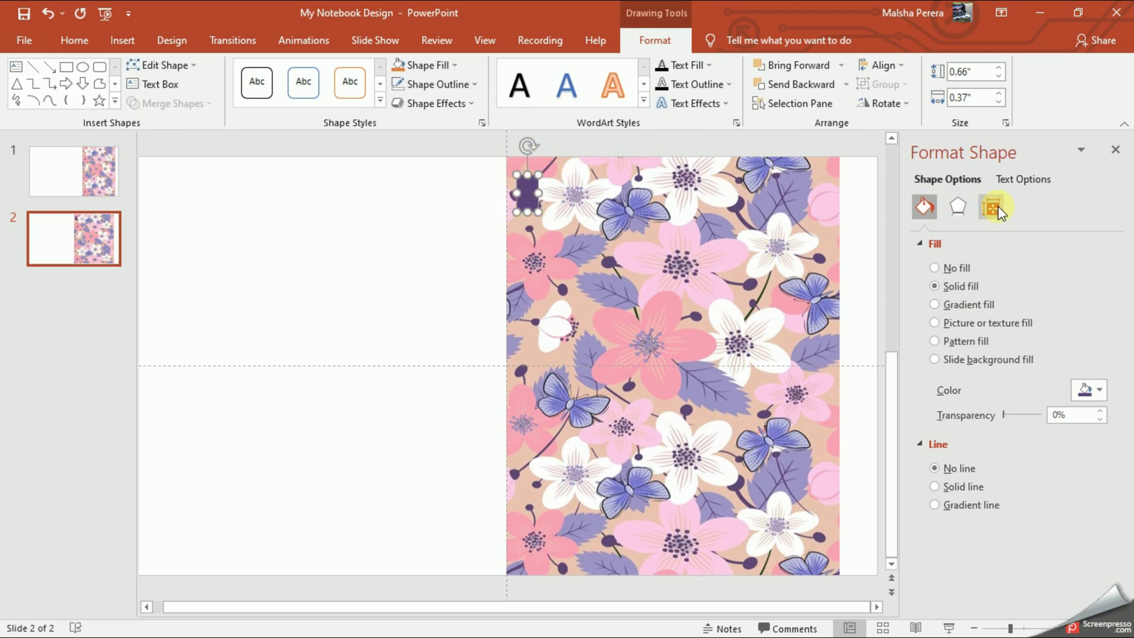
left_click(961, 208)
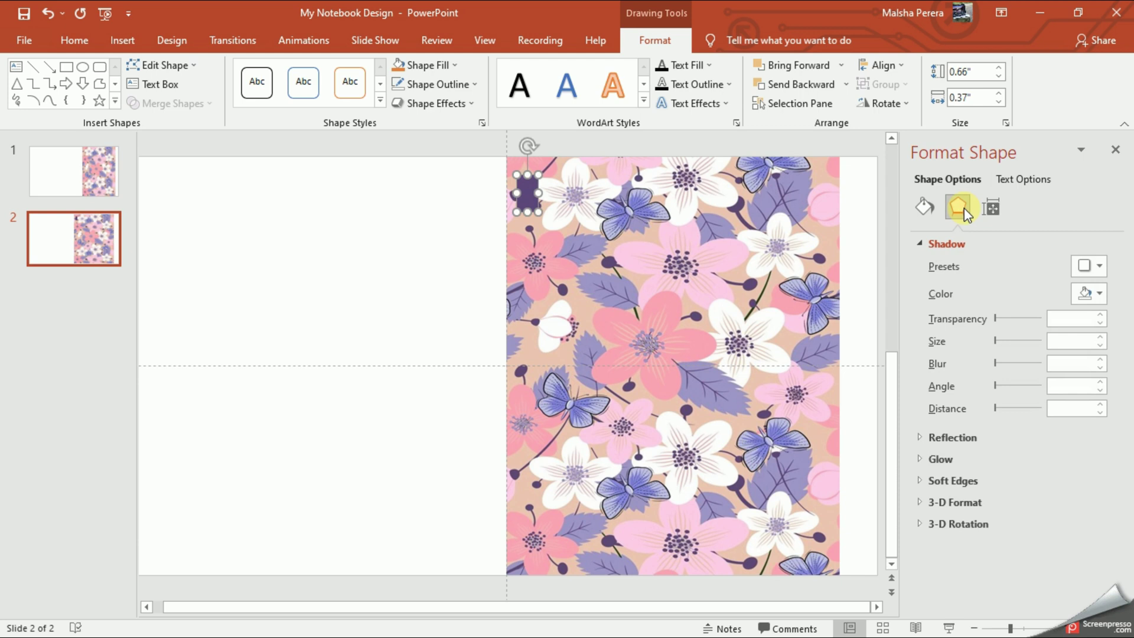
left_click(1100, 266)
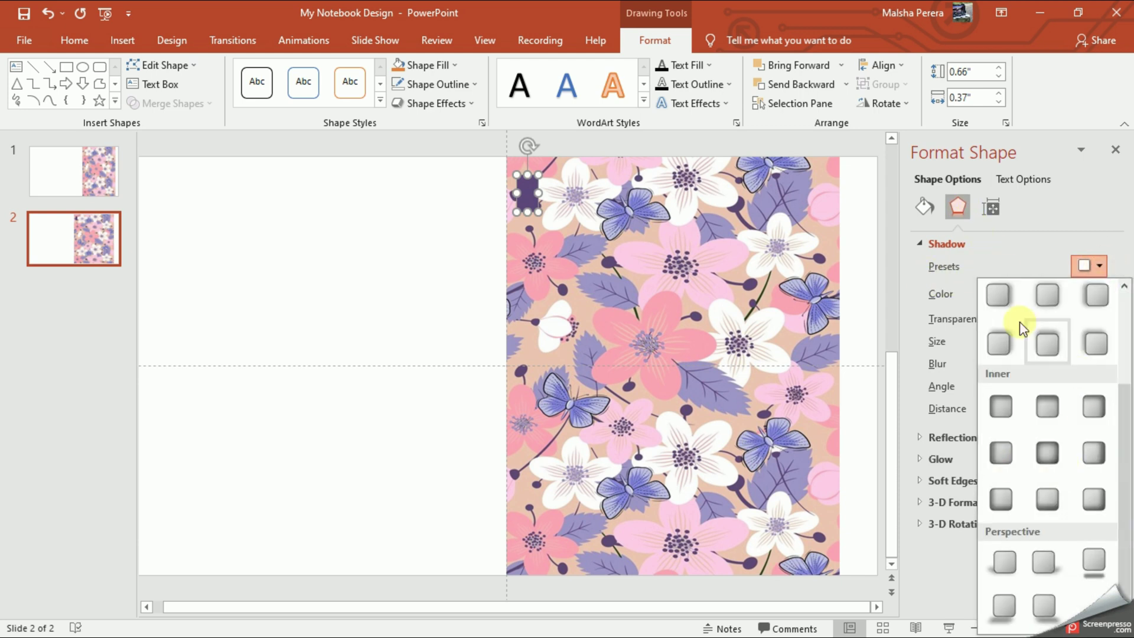
left_click(1047, 454)
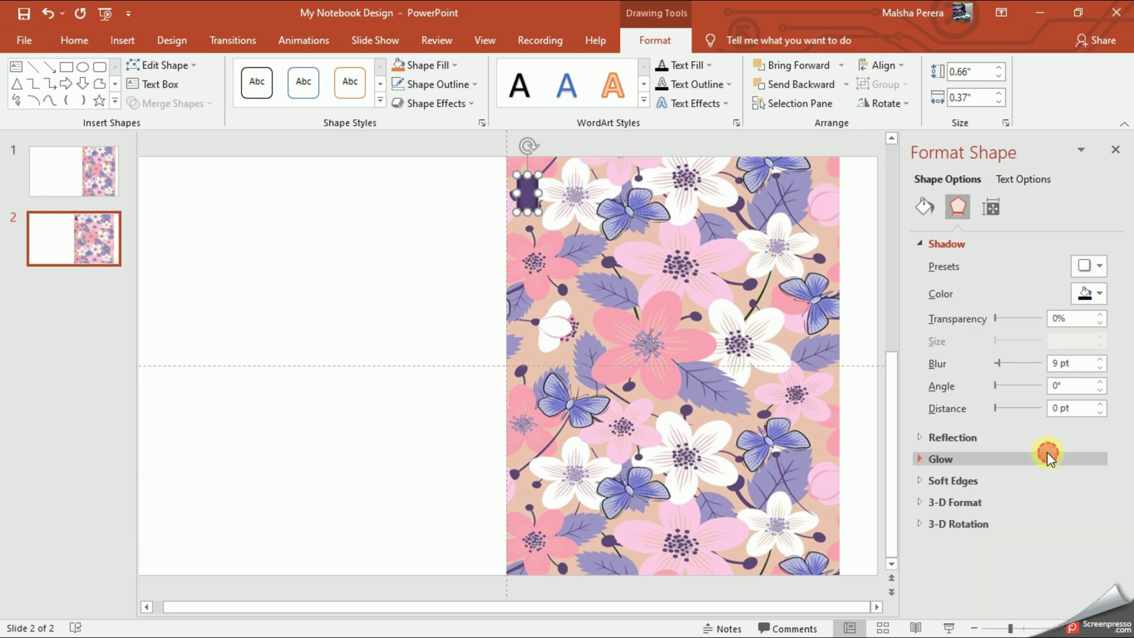
left_click(443, 348)
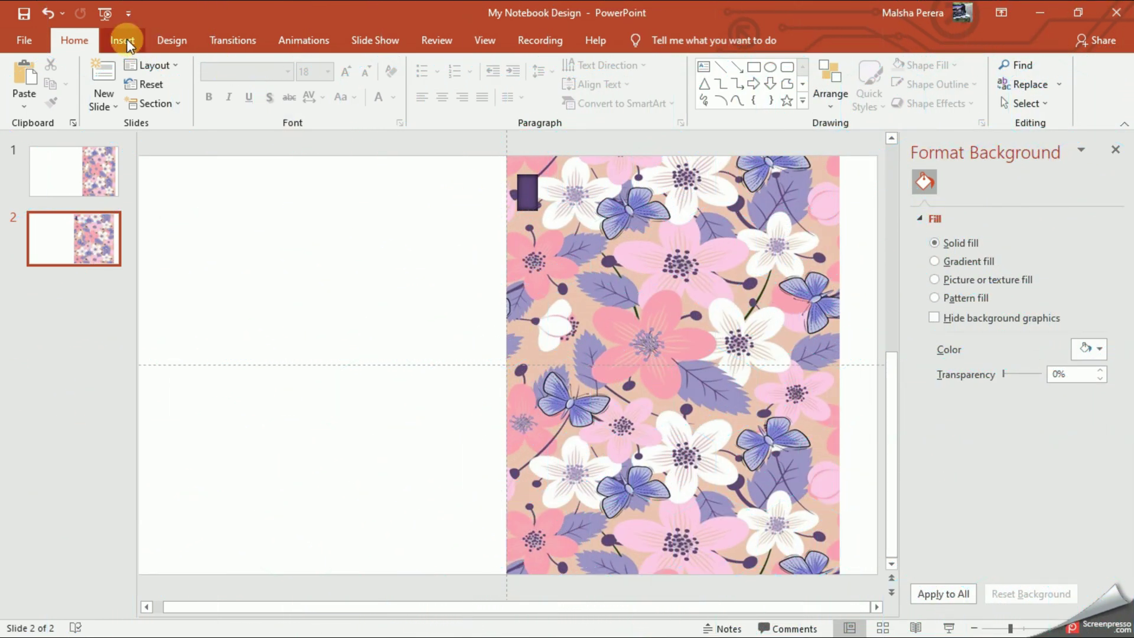
Draw an arc shape and place it just left of the purple rectangle
left_click(122, 40)
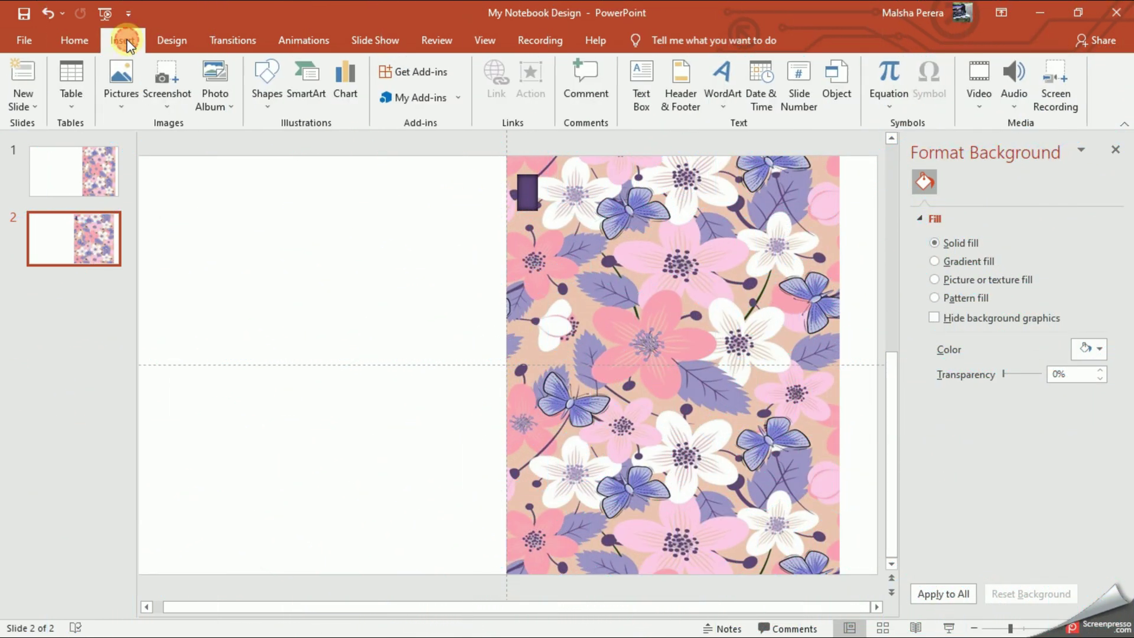
left_click(265, 111)
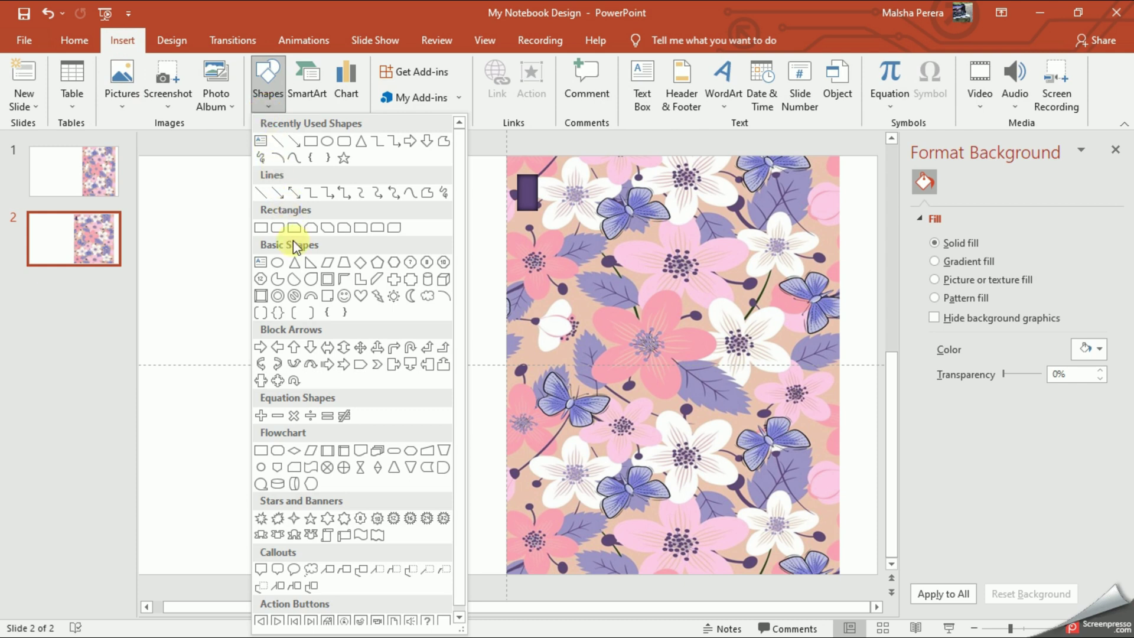
left_click(444, 295)
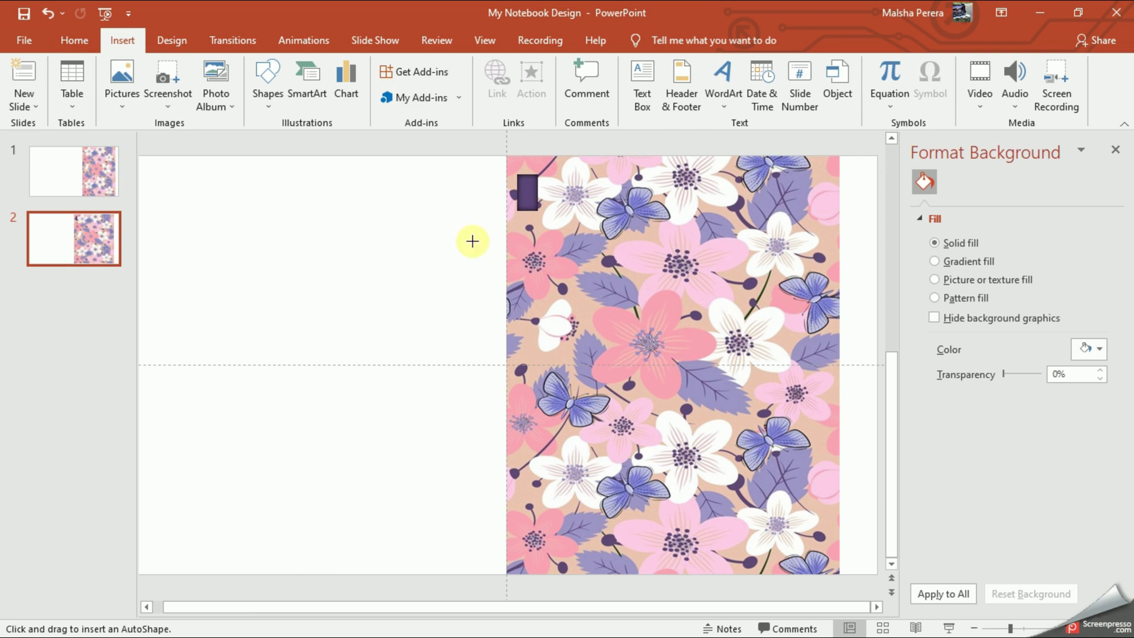
mouse_move(464, 180)
left_mouse_down()
mouse_move(516, 227)
mouse_move(502, 226)
left_mouse_up()
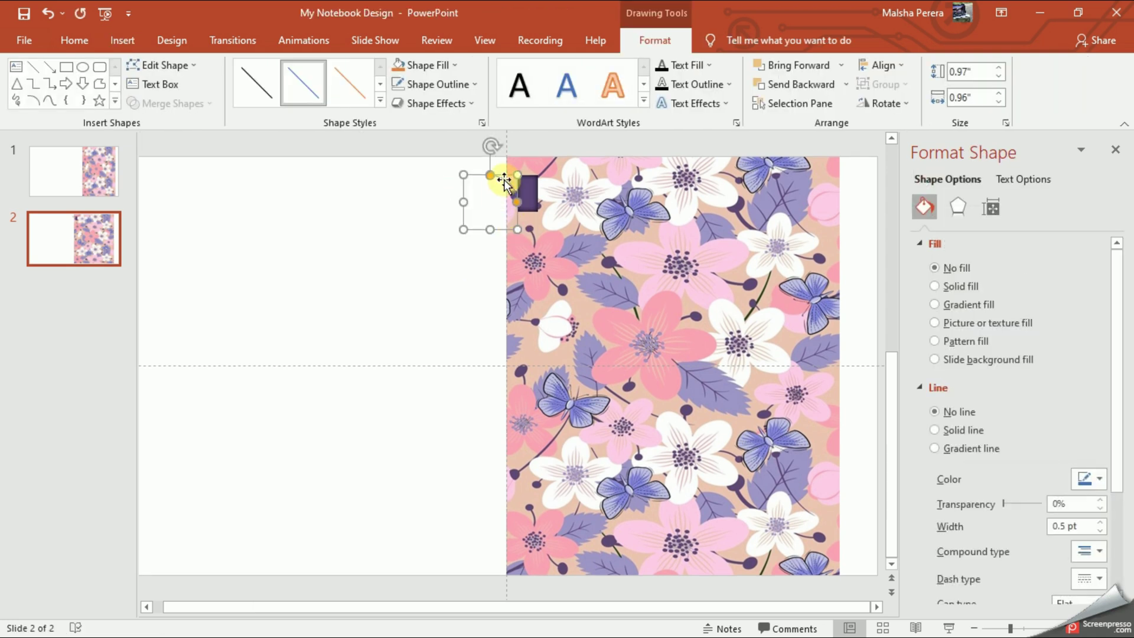
left_click_drag(503, 179, 465, 187)
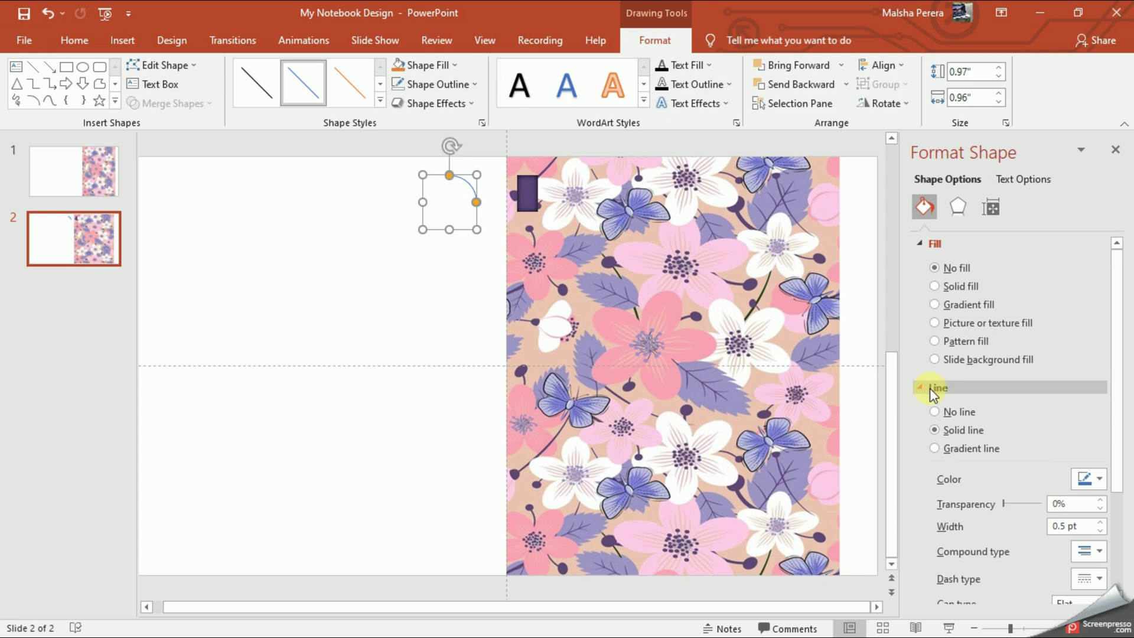
Thicken the arc's outline, make it a gradient line, and sample purple for the first stop
scroll(1079, 575, "down", 1)
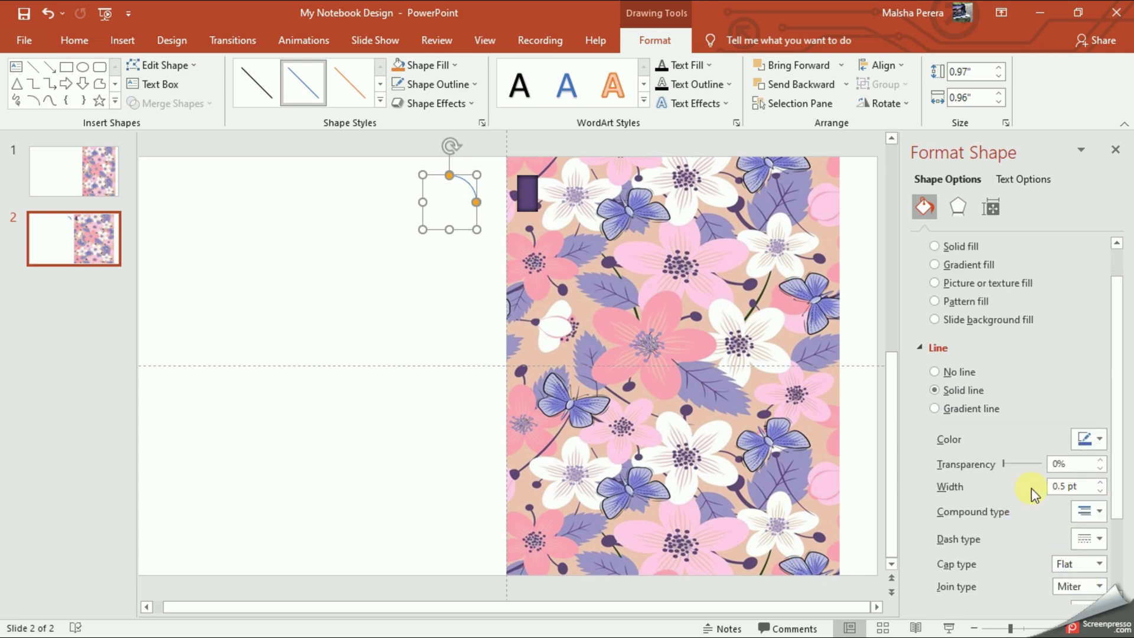
left_click(1099, 482)
left_click(1100, 483)
left_click(1100, 483)
left_click(1099, 483)
left_click(1099, 483)
left_click(1100, 483)
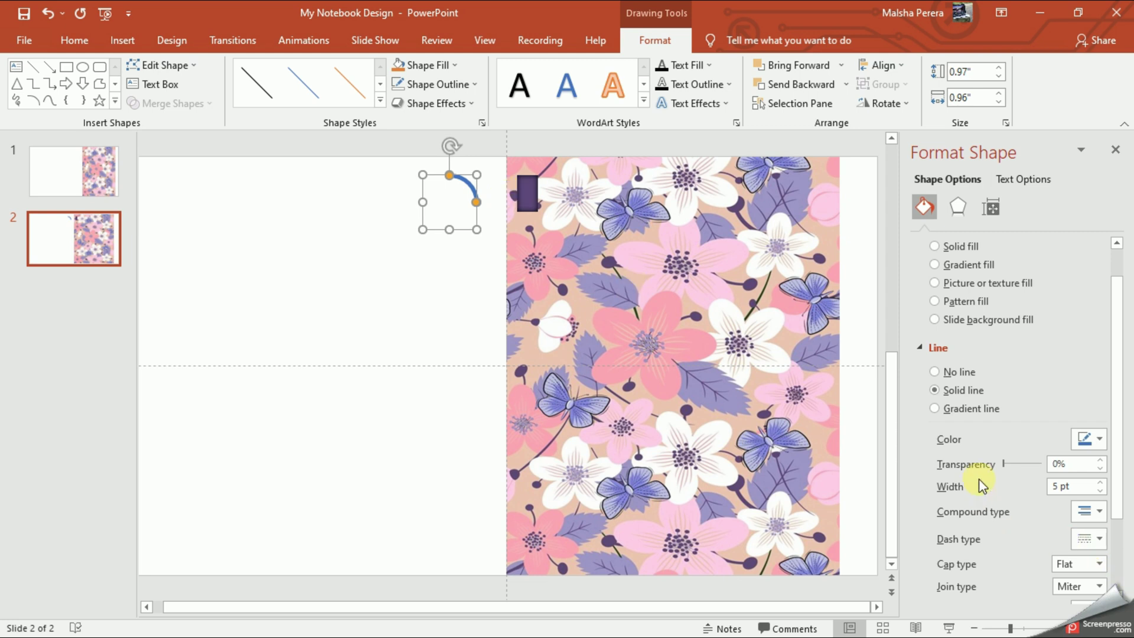
left_click(935, 408)
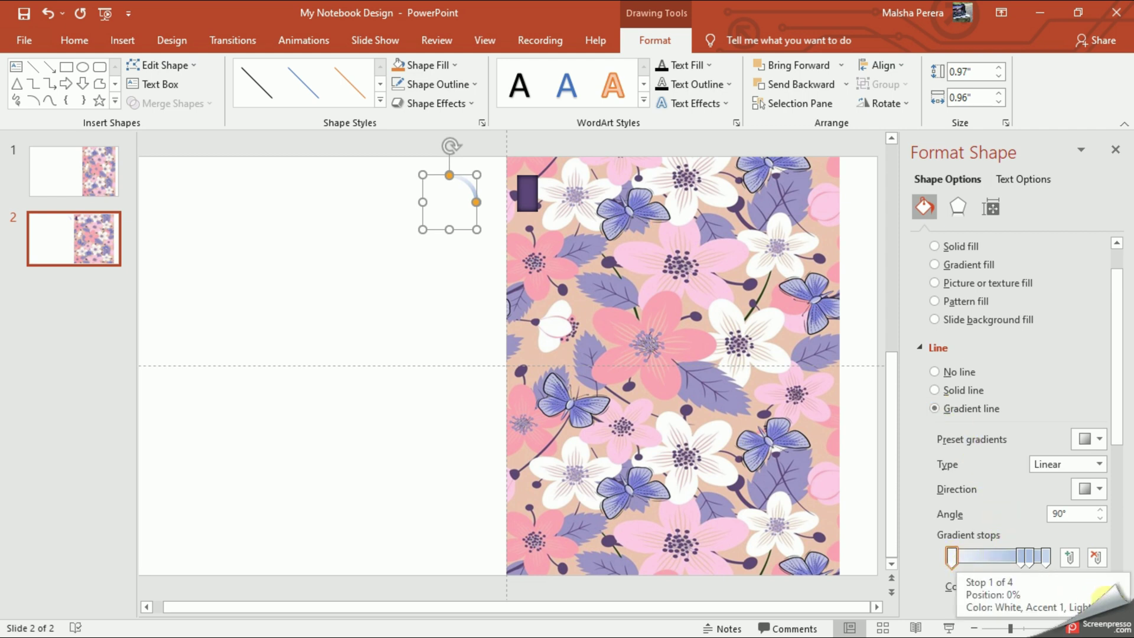
left_click(961, 564)
left_click(1089, 585)
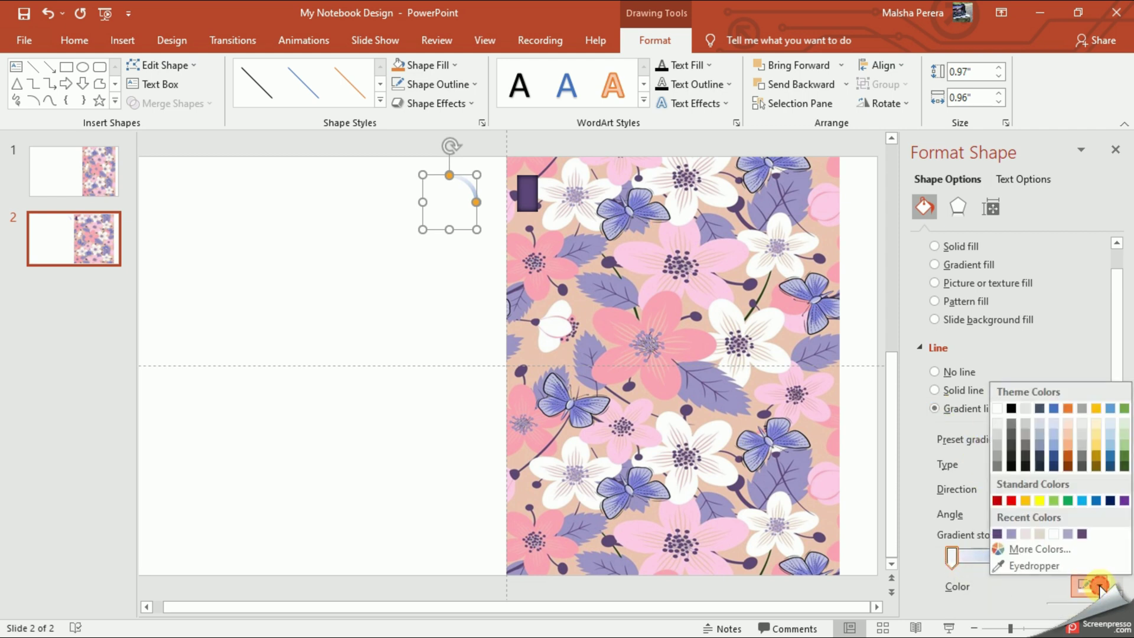
left_click(1053, 562)
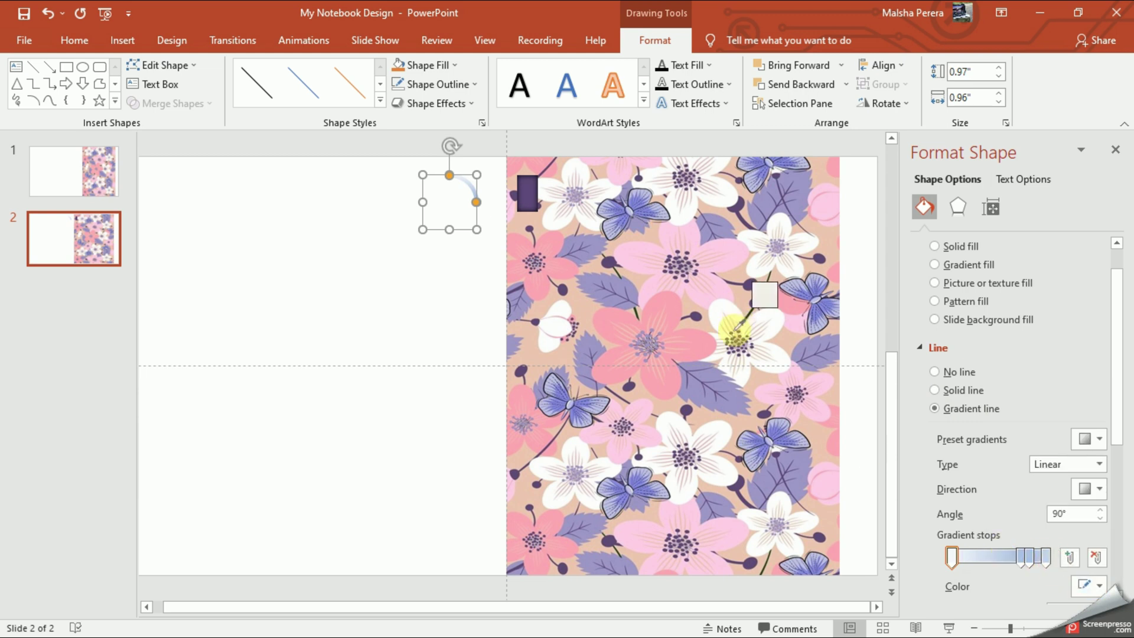
left_click(735, 398)
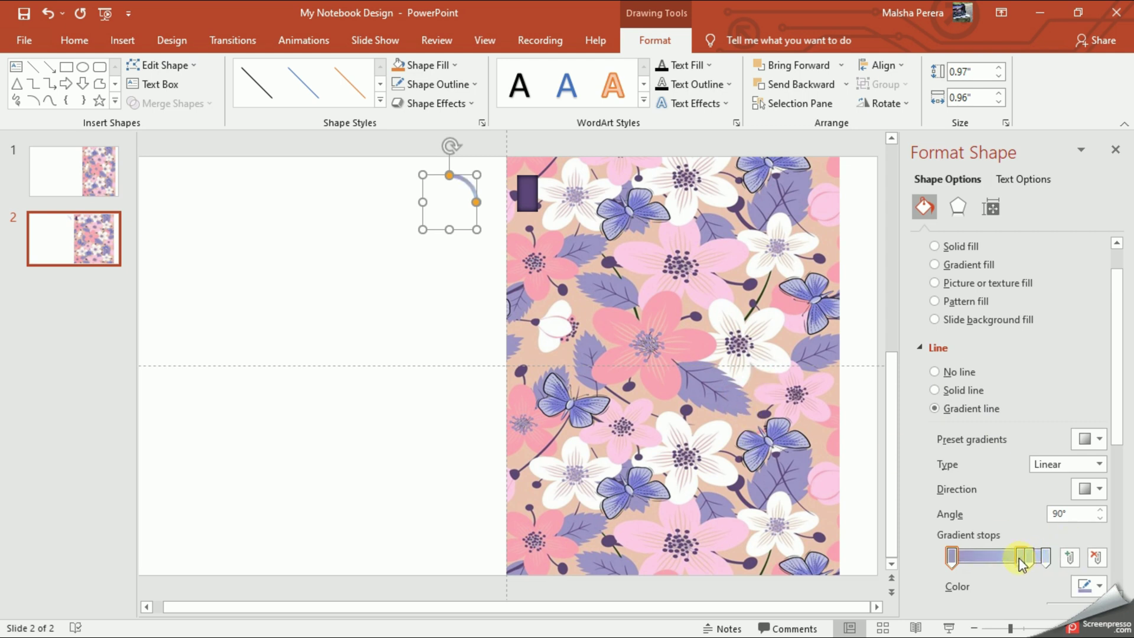
Recolour the remaining gradient stops in lavender tones and delete the rightmost stop
left_click_drag(1019, 557, 996, 557)
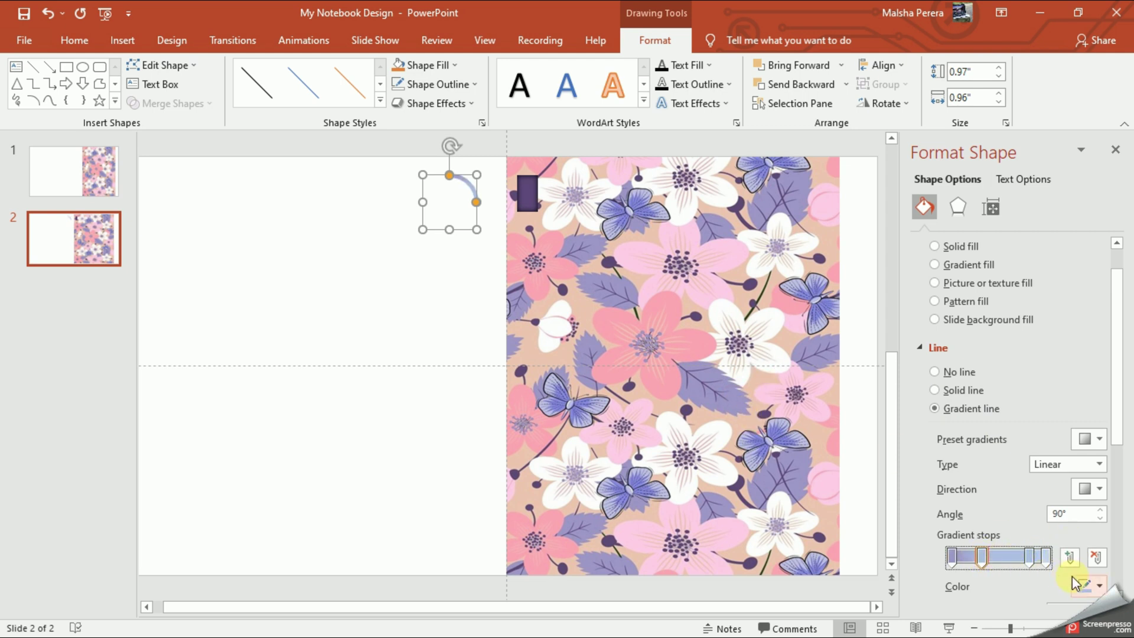
left_click(1099, 586)
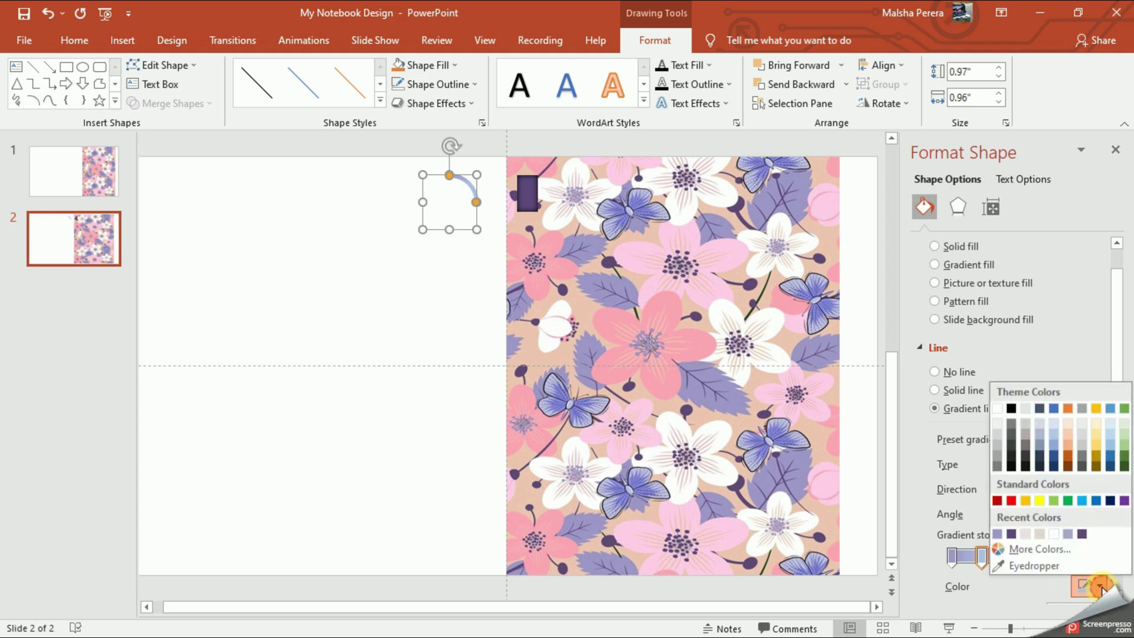
left_click(1026, 534)
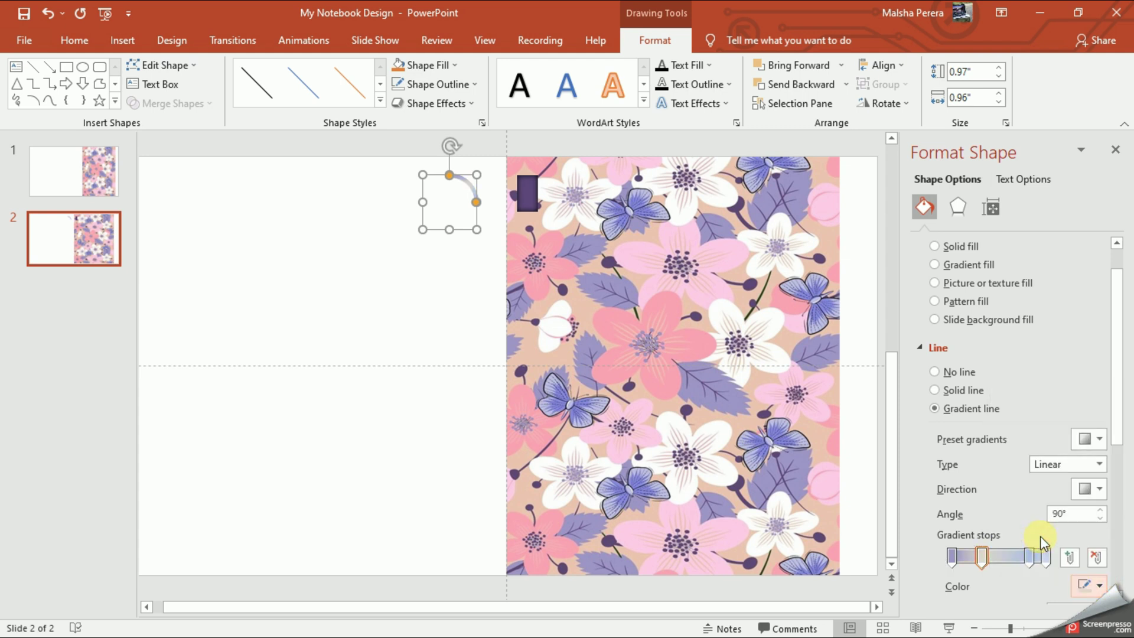
left_click(1028, 555)
left_click(1101, 586)
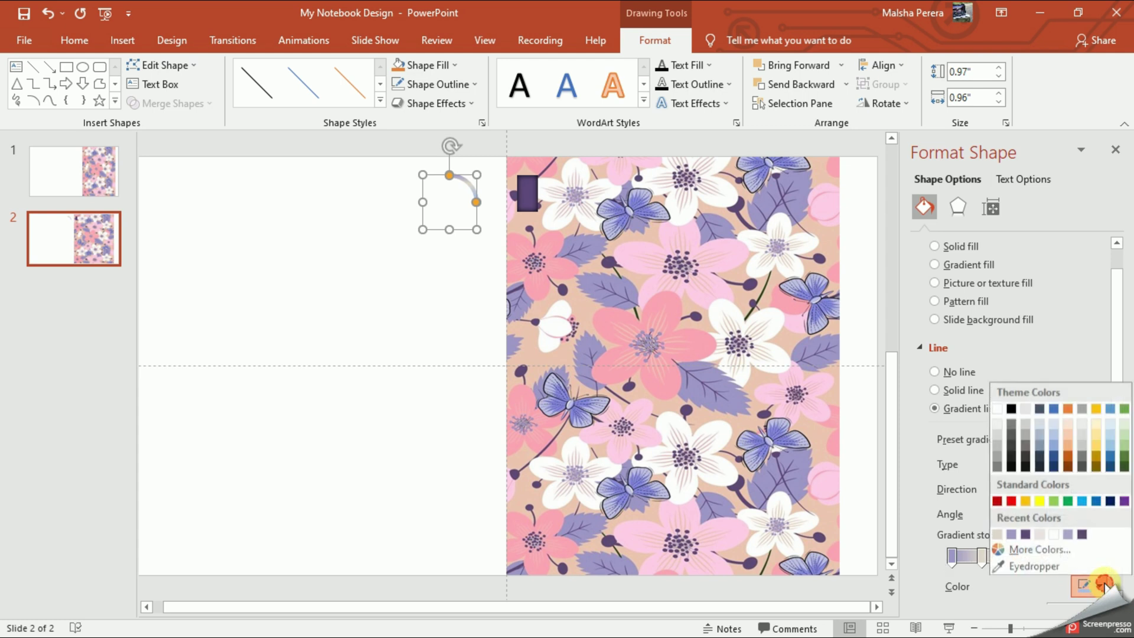
left_click(999, 457)
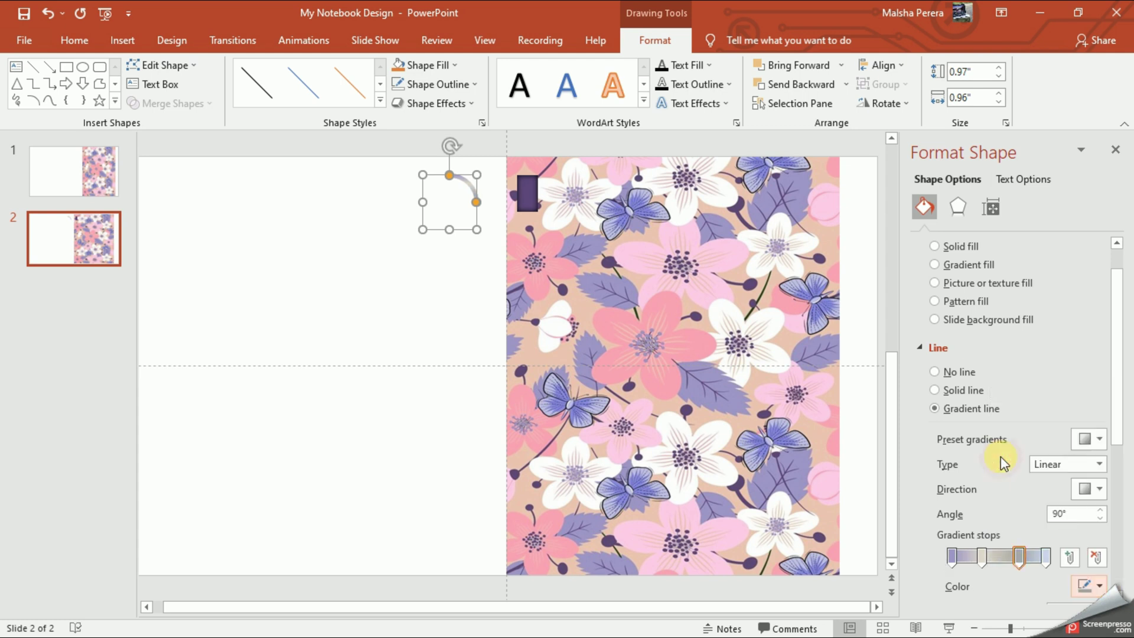
left_click(1046, 558)
left_click(1095, 558)
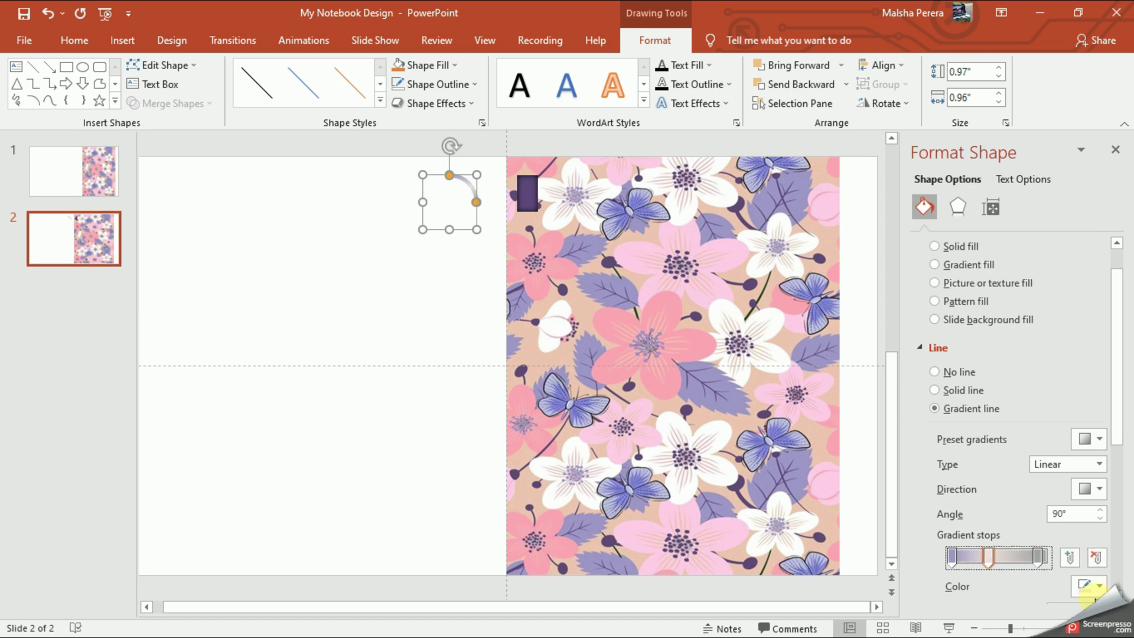
left_click(399, 376)
left_click(468, 189)
Move the lavender arc against the top purple tab and resize it to wrap the cover edge
left_click_drag(468, 190, 503, 232)
left_click(473, 274)
left_click(481, 225)
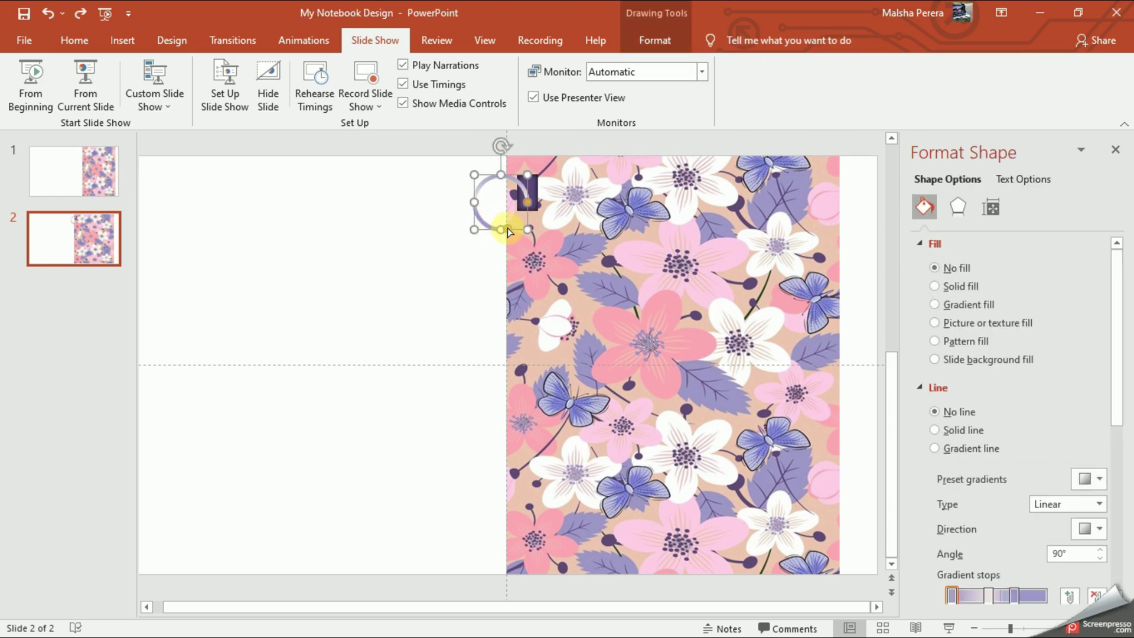
mouse_move(529, 229)
left_mouse_down()
mouse_move(530, 216)
mouse_move(530, 230)
left_mouse_up()
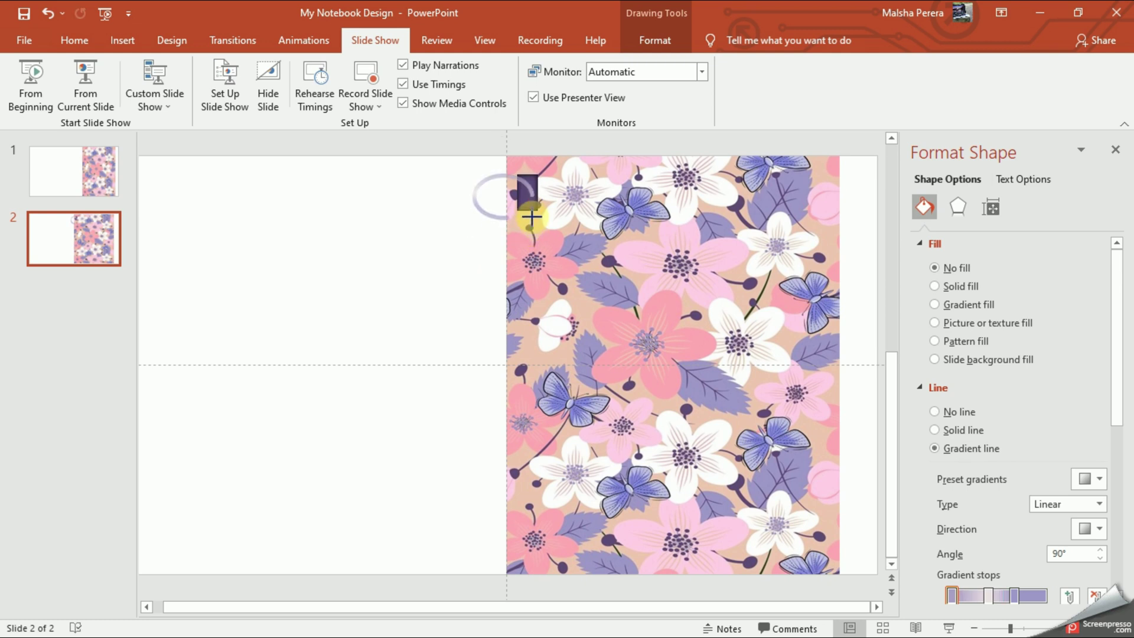
left_click(511, 179)
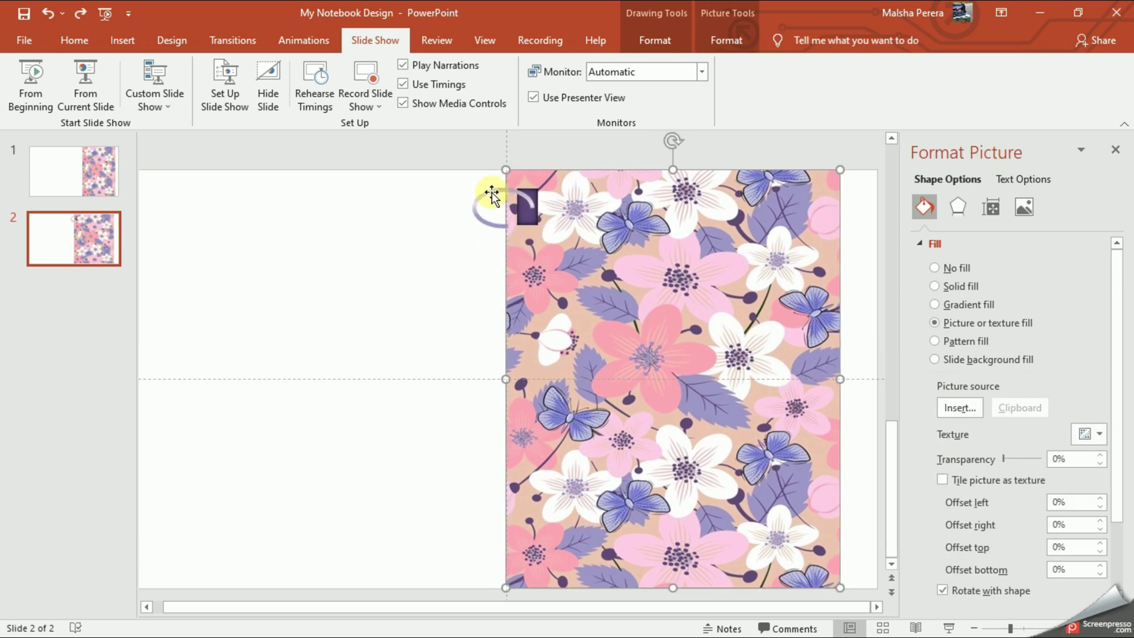
left_click(438, 250)
left_click(484, 180)
mouse_move(484, 180)
left_mouse_down()
mouse_move(466, 197)
mouse_move(486, 198)
left_mouse_up()
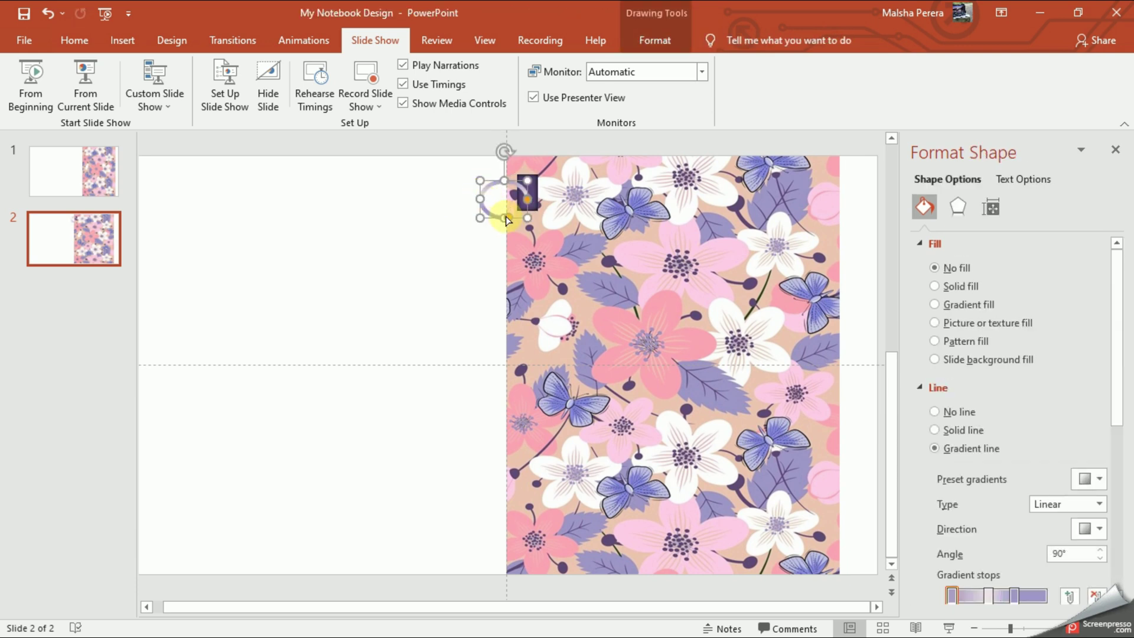
left_click(479, 258)
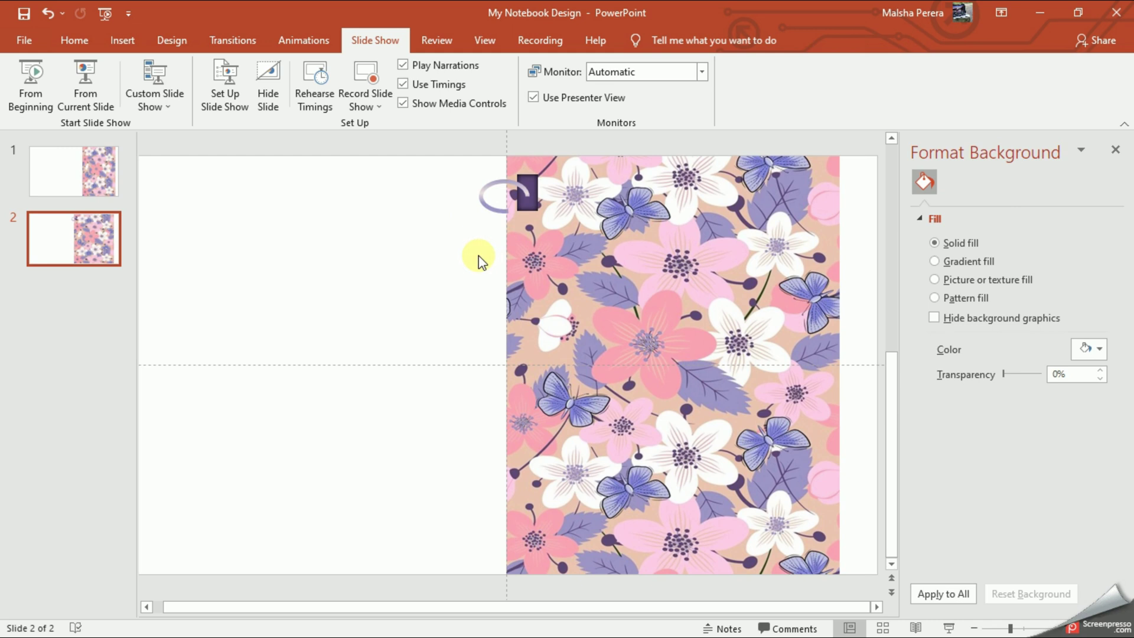
left_click(493, 202)
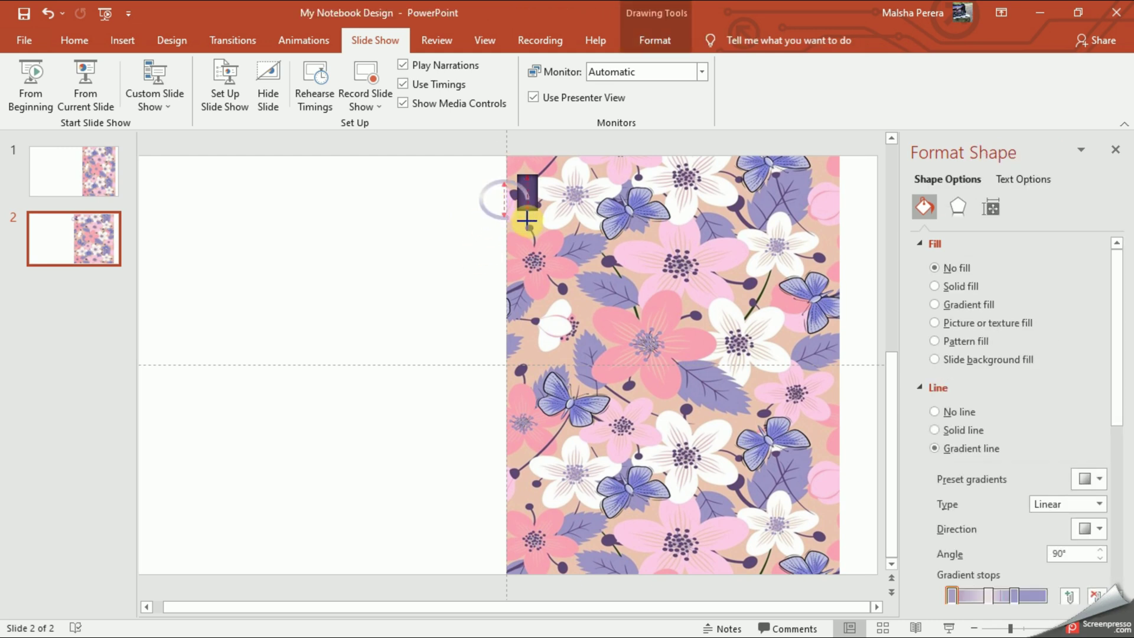
left_click(459, 288)
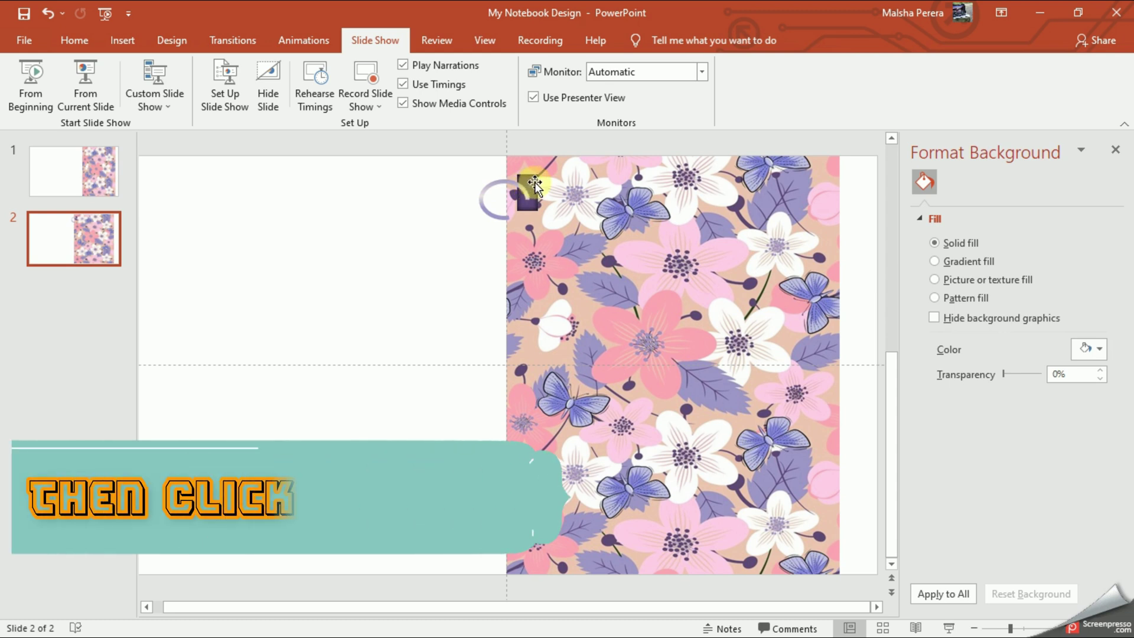
Select the arc and tab together and duplicate them downward with Ctrl+D to fill the left edge
left_click(526, 181)
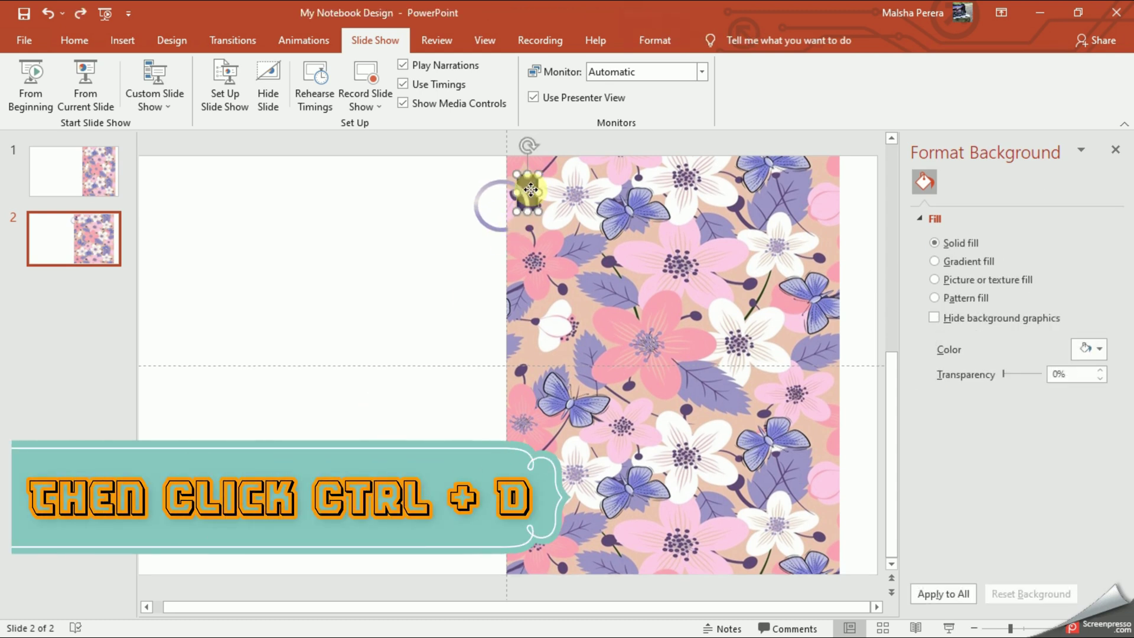
left_click(483, 208, "shift")
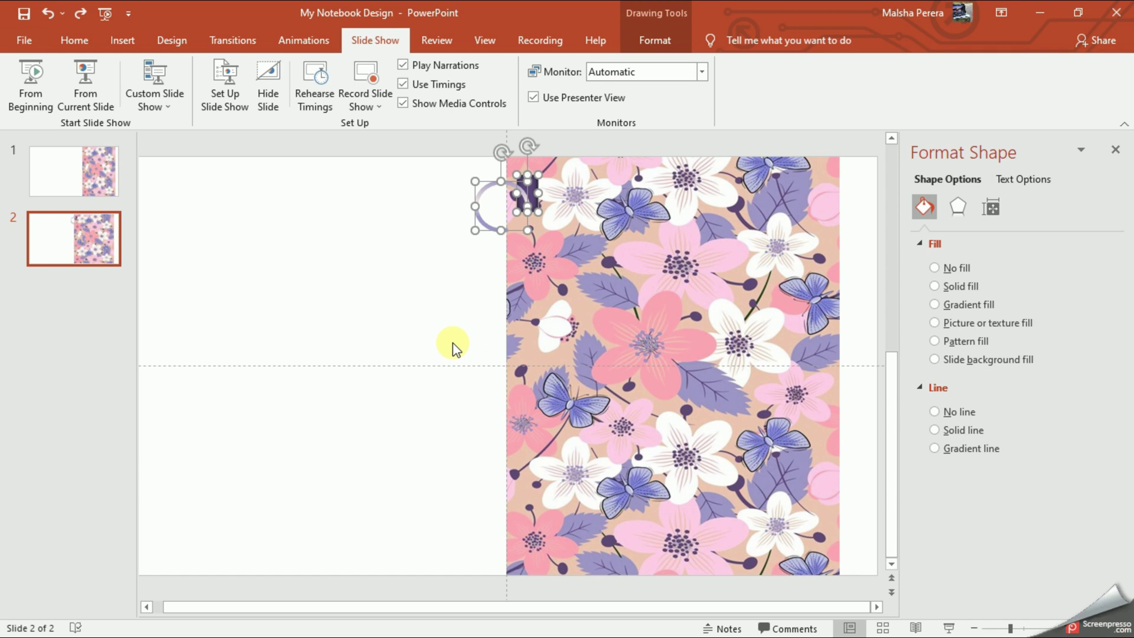
key("ctrl+d")
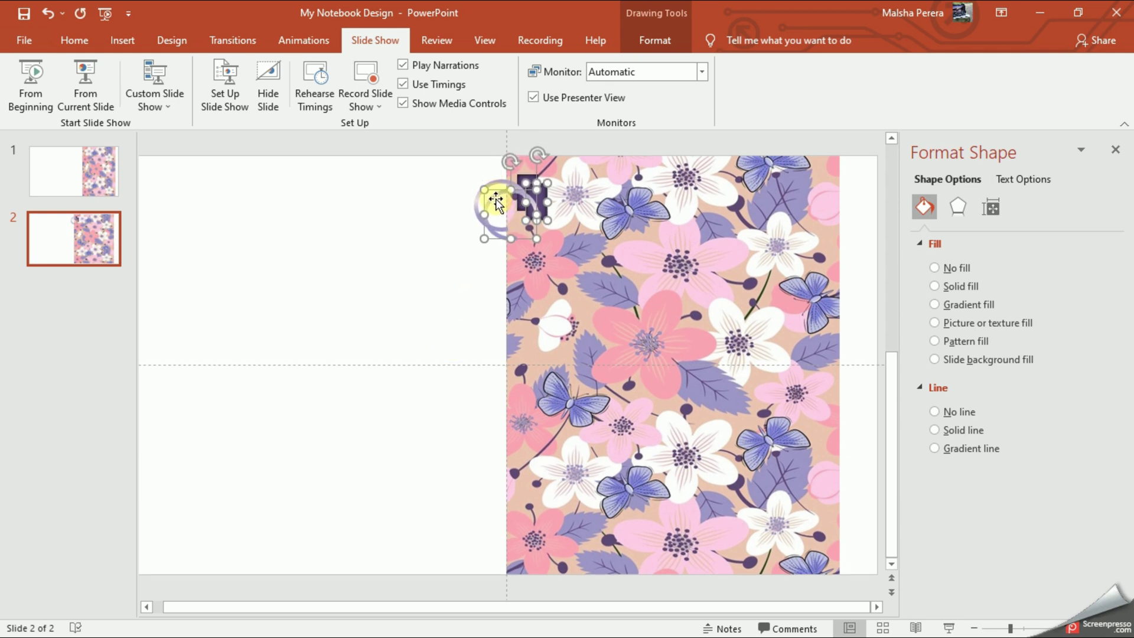
left_click_drag(495, 204, 485, 242)
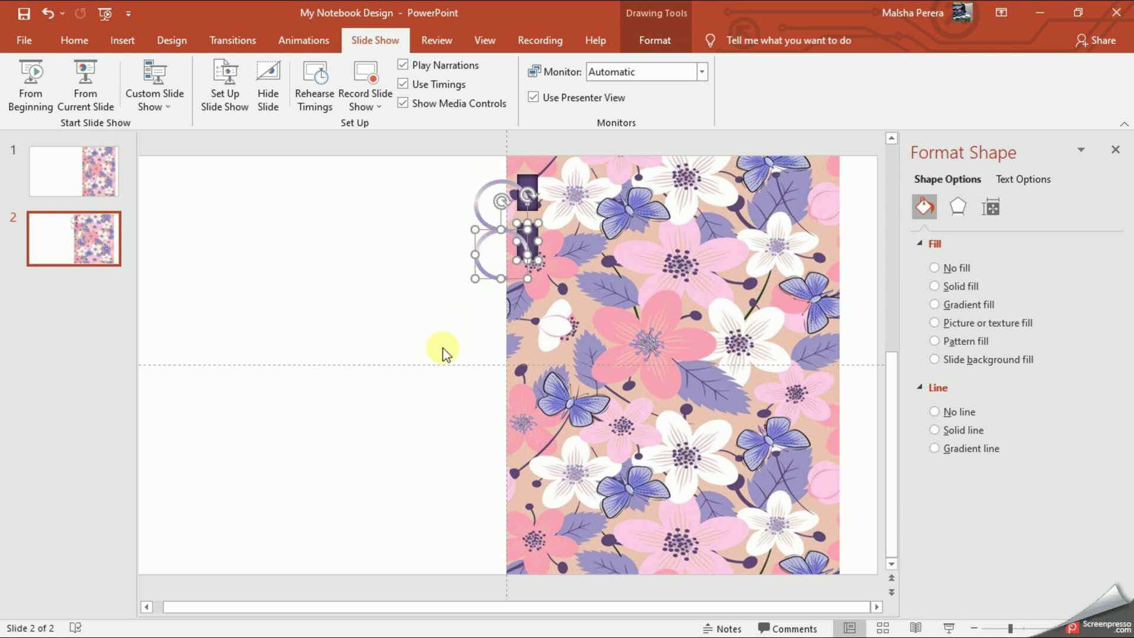
key("ctrl+d")
key("ctrl+d")
key("ctrl+d")
key("ctrl+d")
key("ctrl+d")
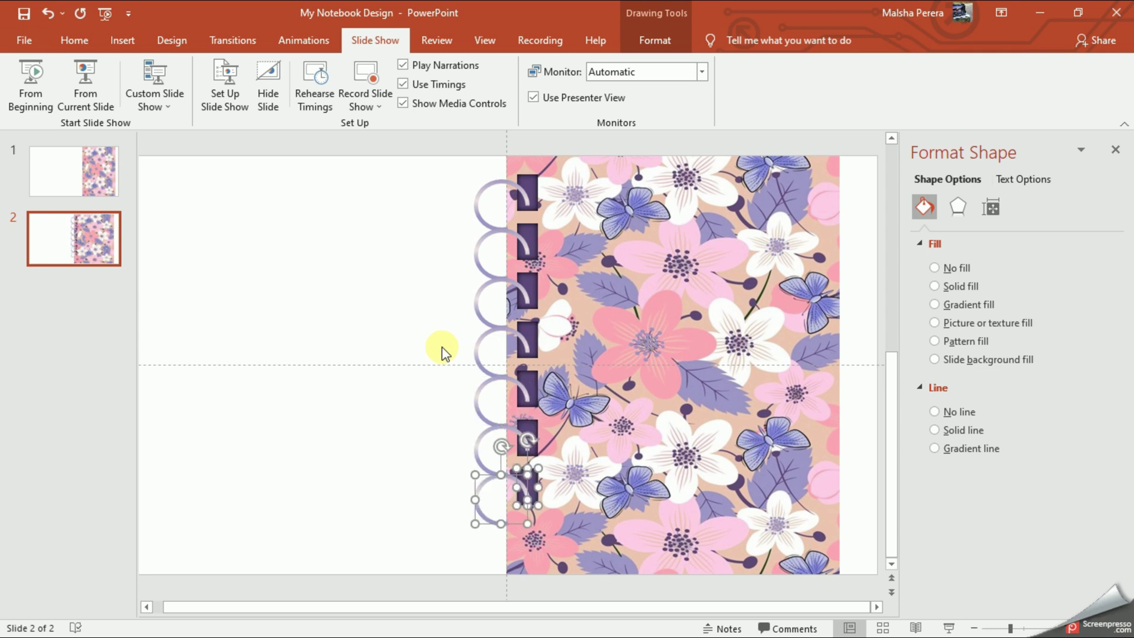
key("ctrl+d")
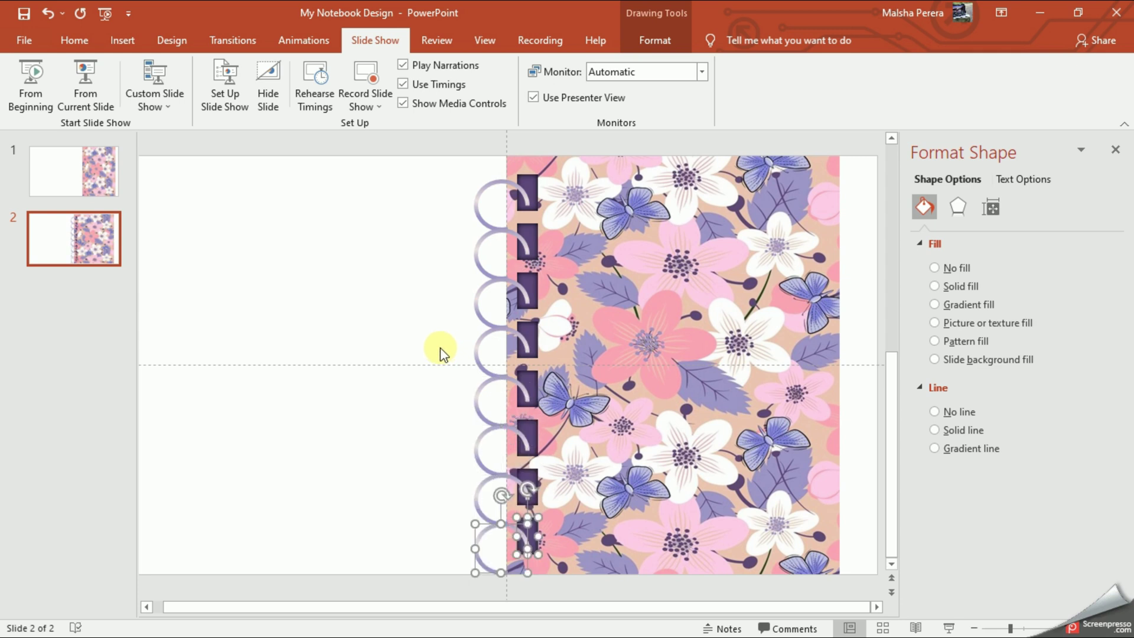
Select all eight rings and tabs and nudge them slightly up and left
left_click(401, 486)
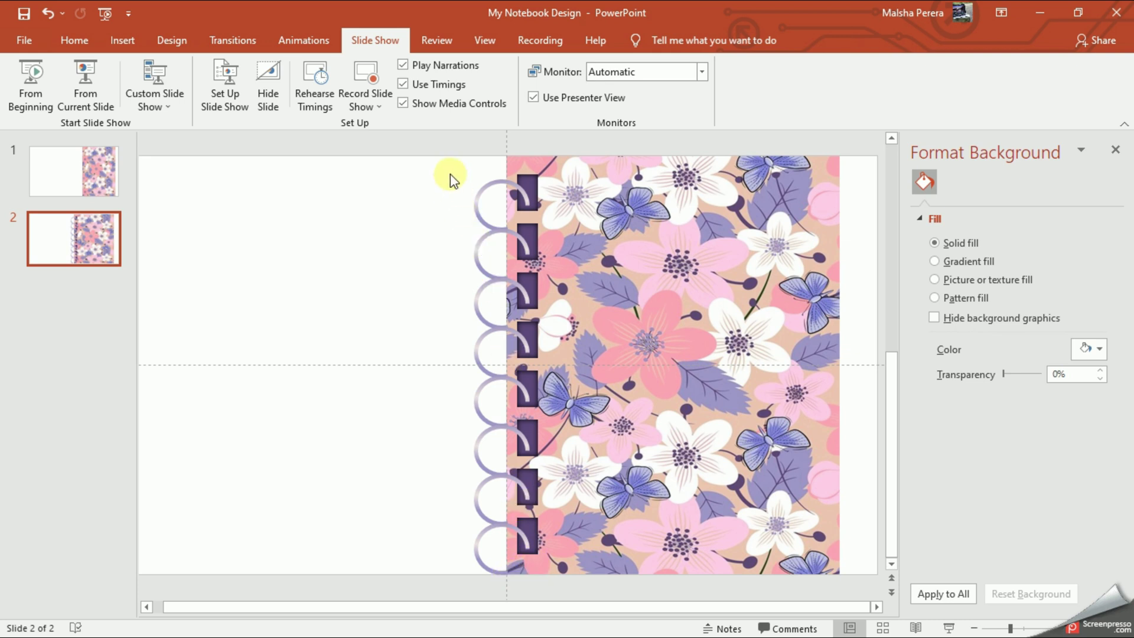
mouse_move(446, 152)
left_mouse_down()
mouse_move(558, 436)
mouse_move(544, 579)
left_mouse_up()
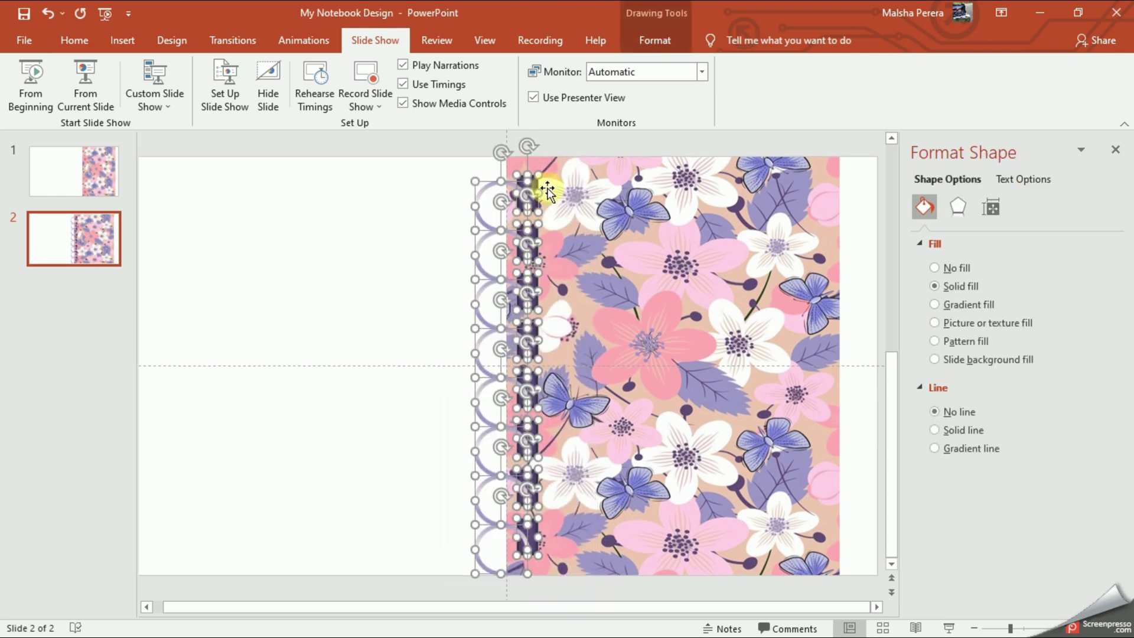
key("Escape")
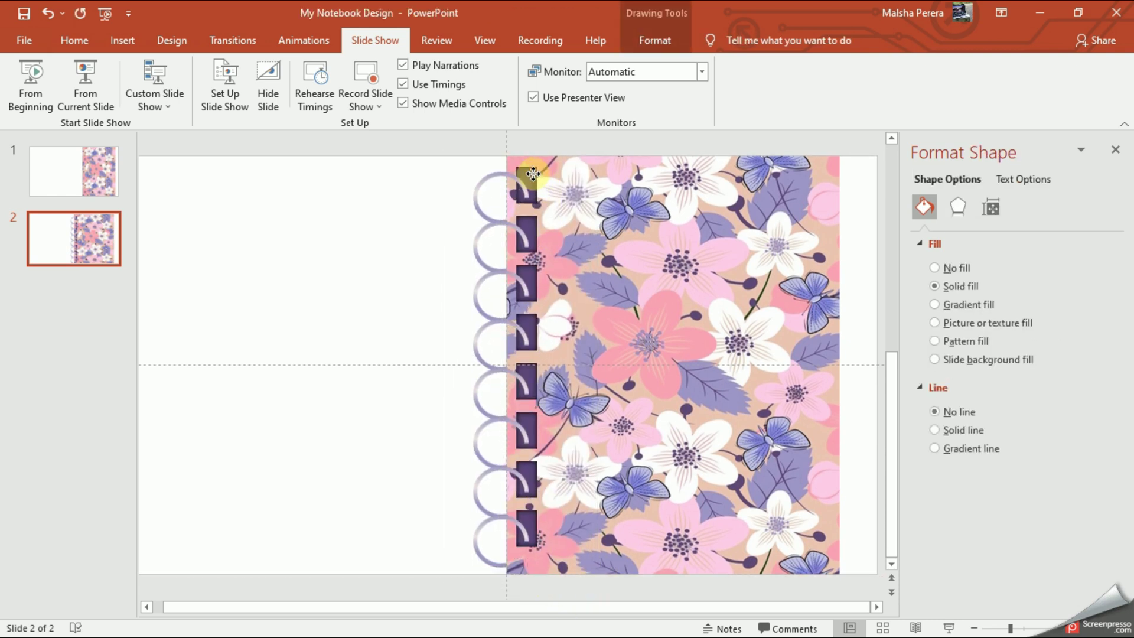
left_click_drag(532, 171, 533, 173)
Start the slide show from the current slide, slide 2
left_click(396, 361)
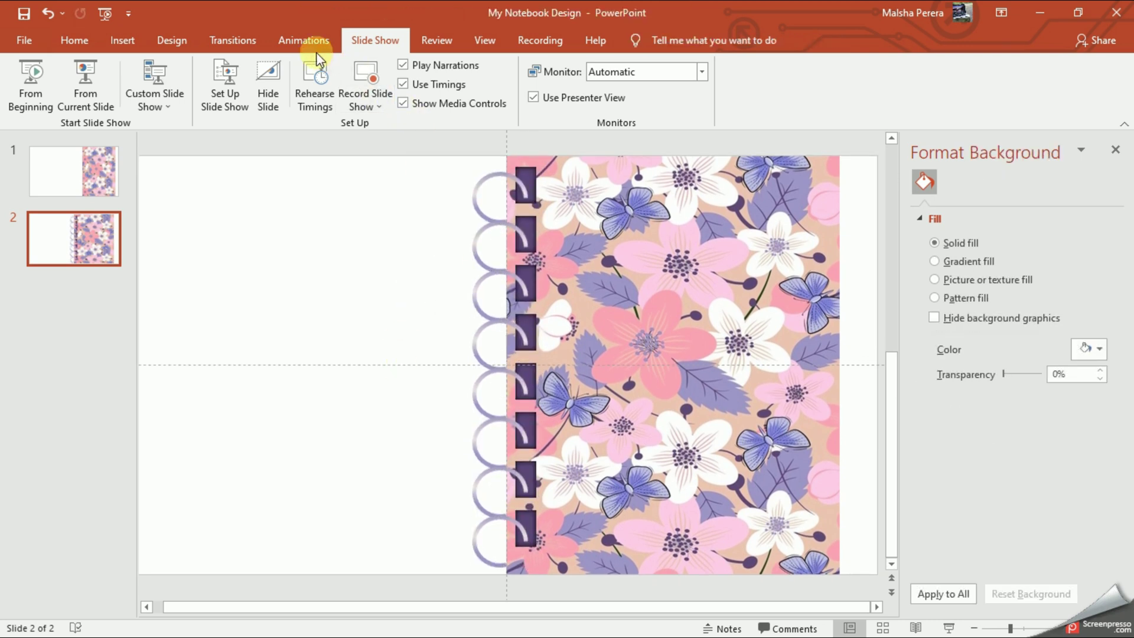
left_click(85, 88)
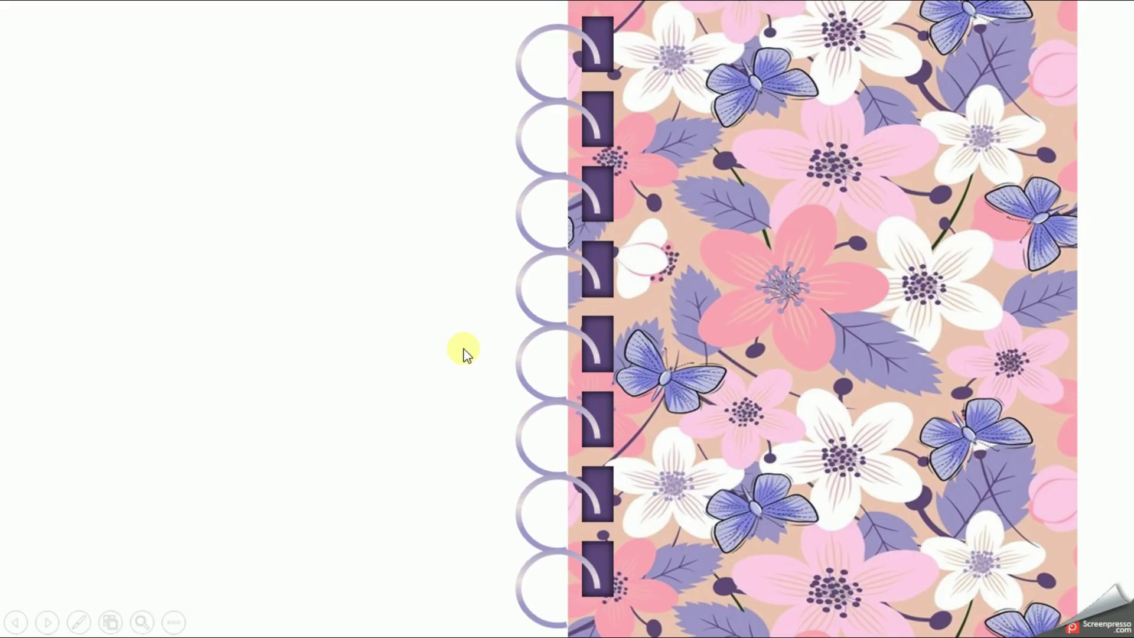